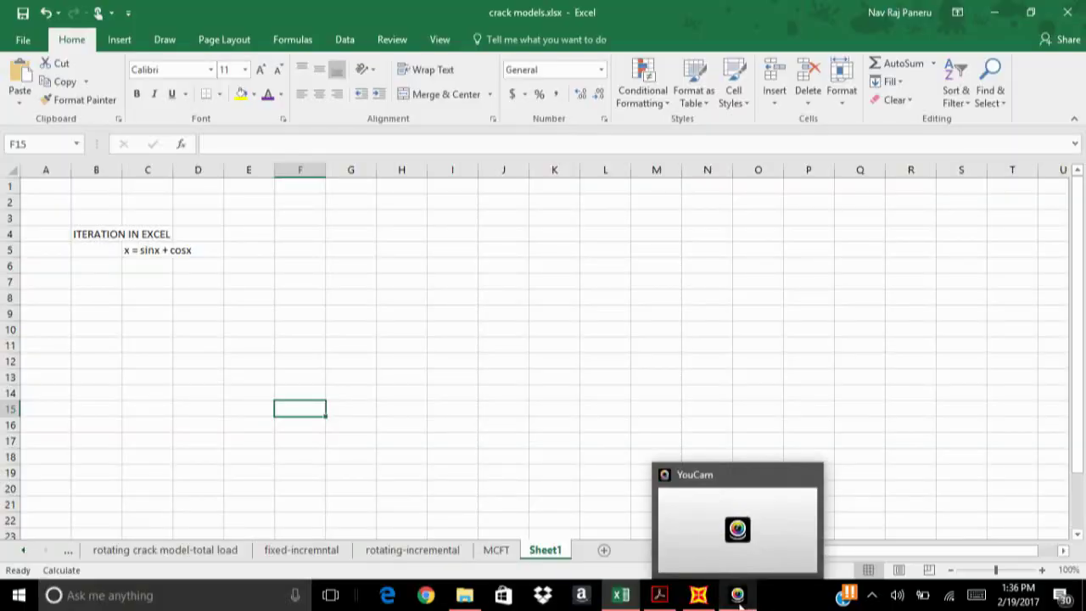
click(738, 598)
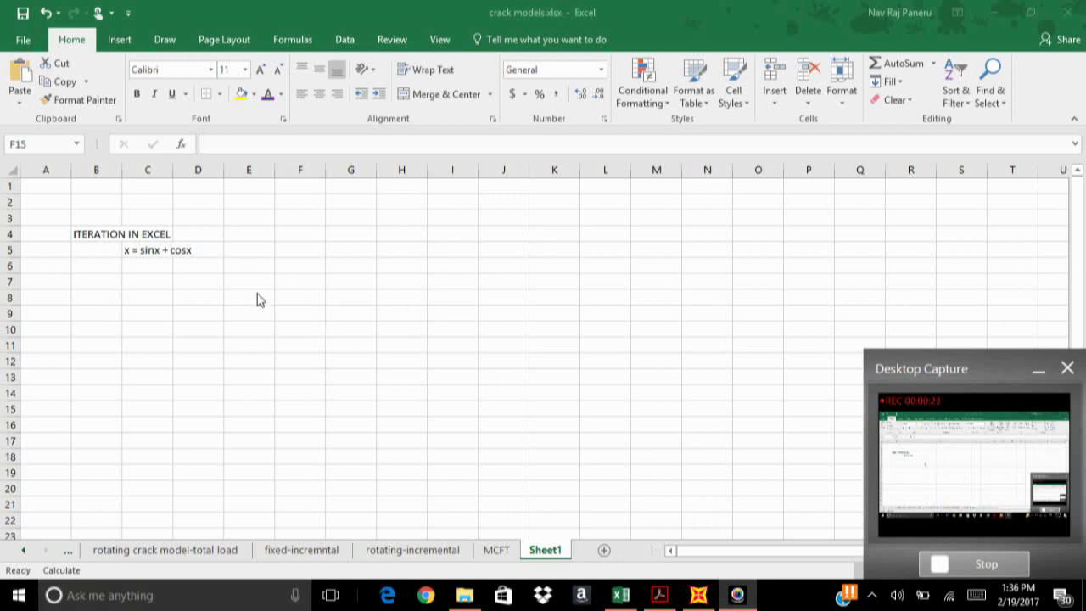
Enter the column headings "x" in C7 and "sinx+cosx" in D7
click(135, 280)
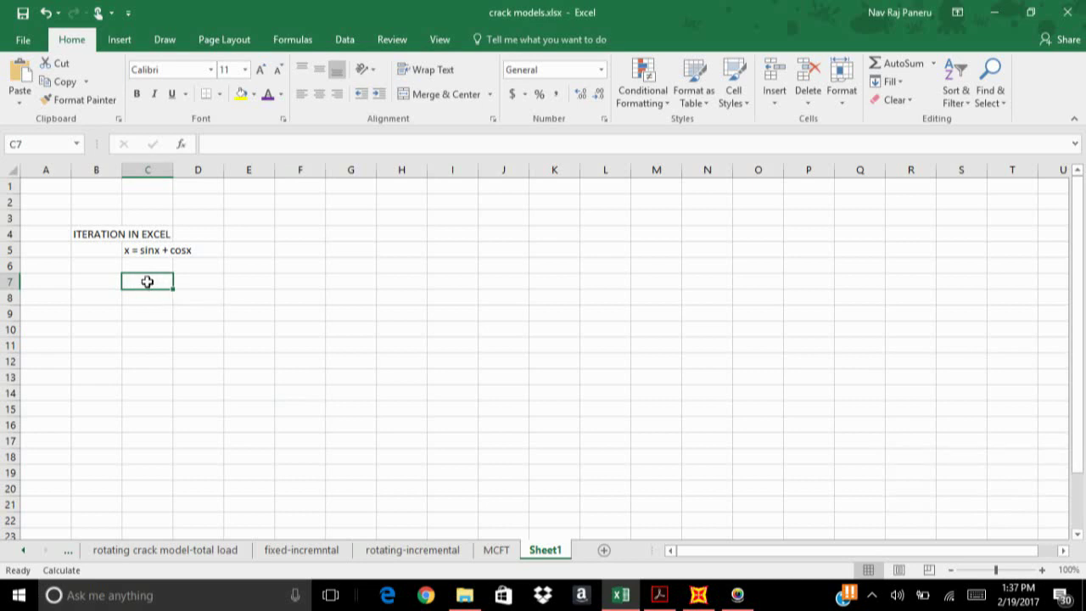
text(x)
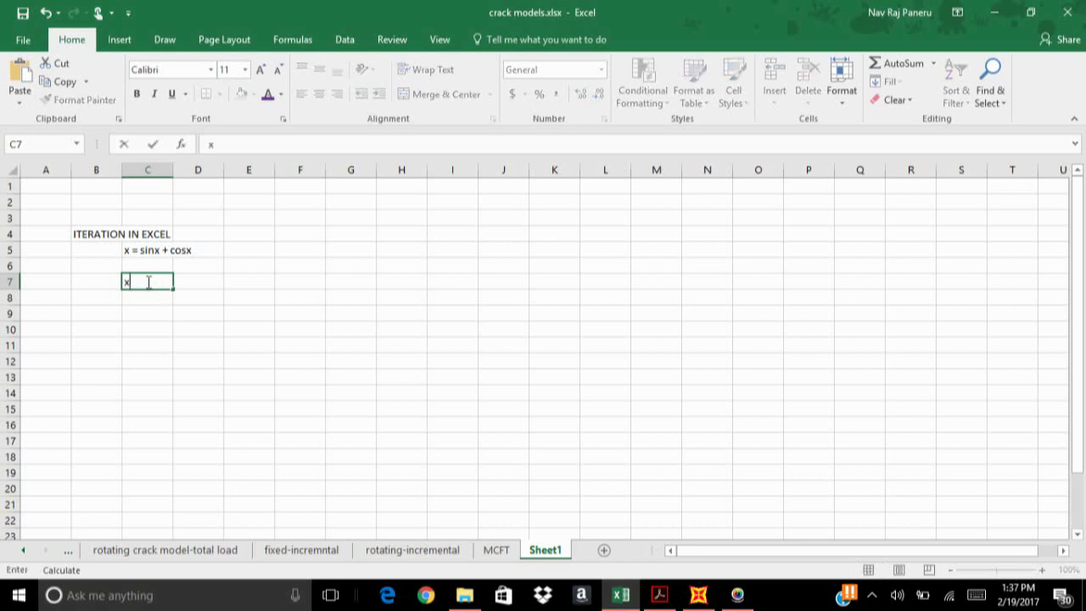
key(Tab)
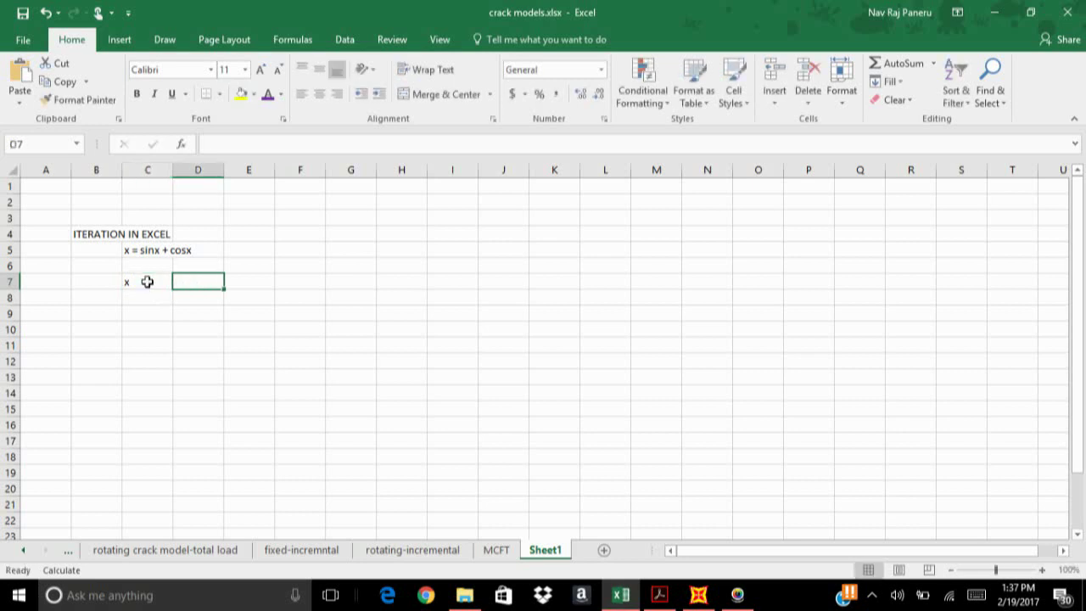
text(sinx+cosx)
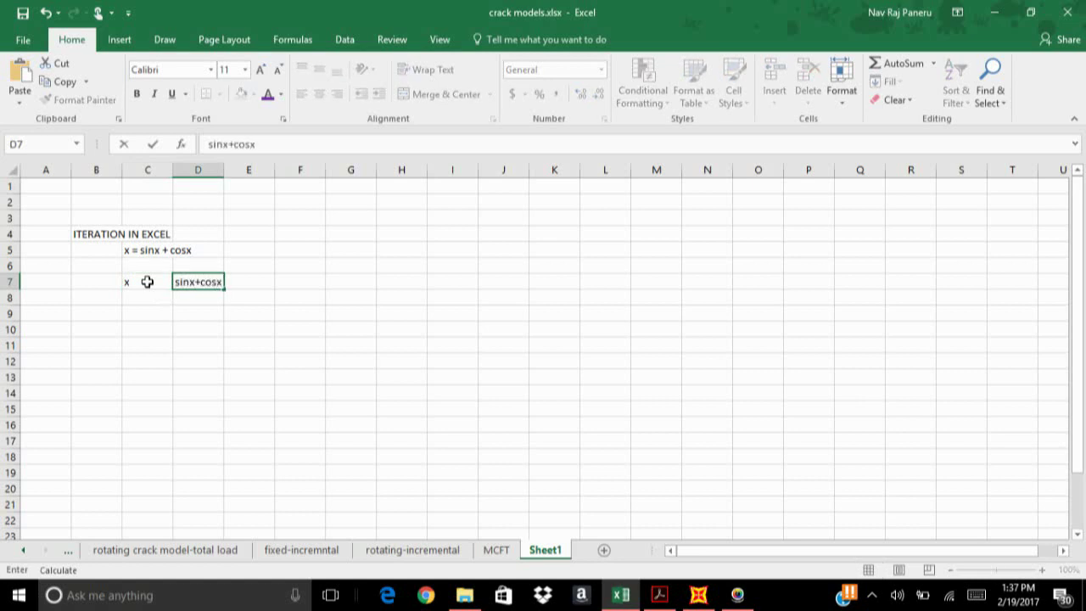
key(Return)
Enter 1 in C9 as the starting value of x
key(Down)
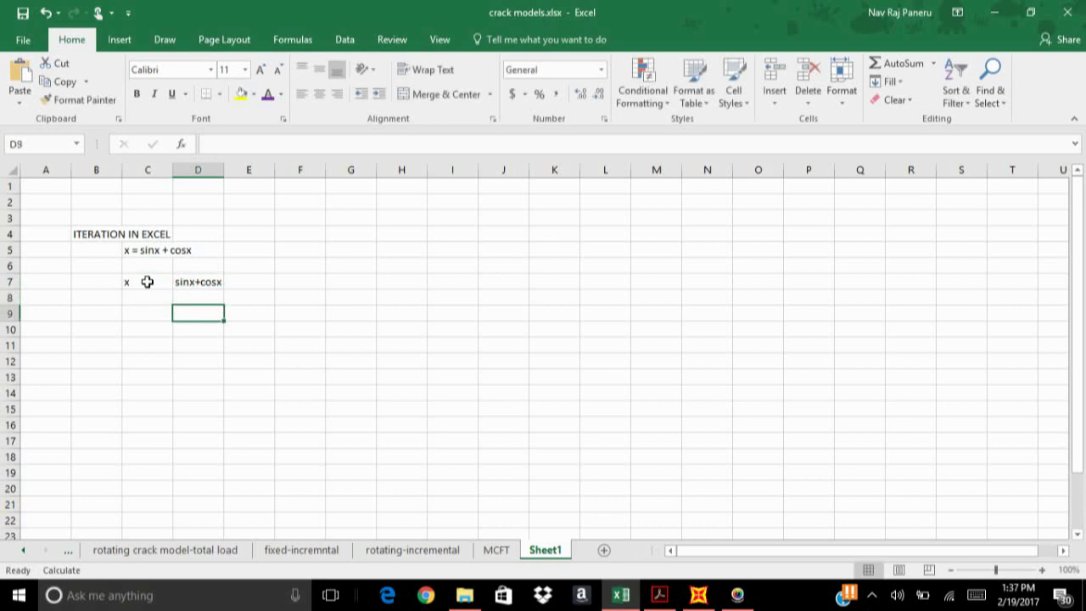
key(Left)
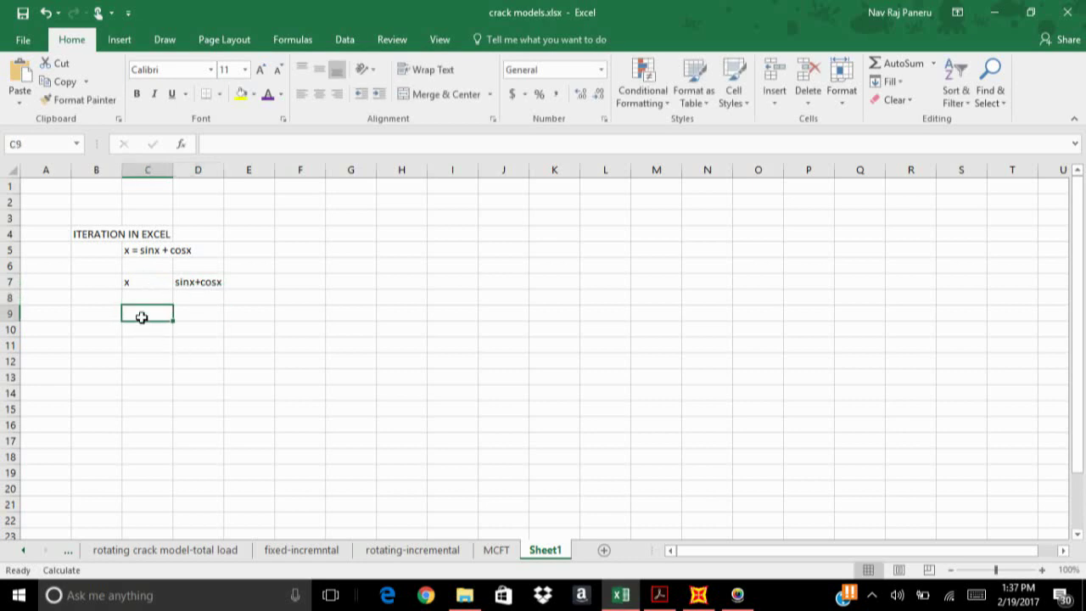
text(1)
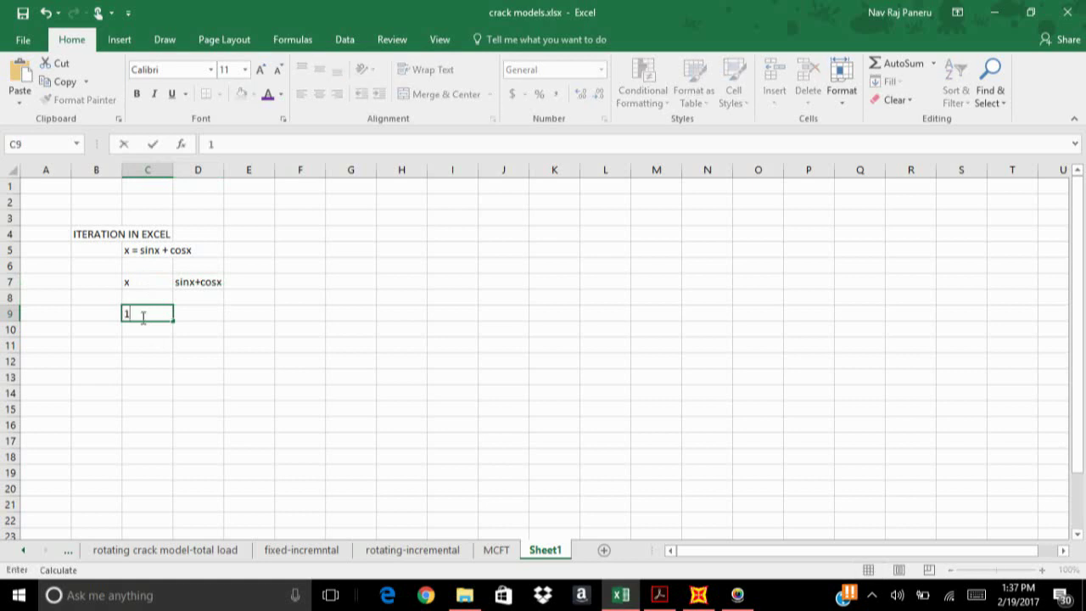
key(Tab)
Enter the formula =SIN(C9)+COS(C9) in D9
text(=)
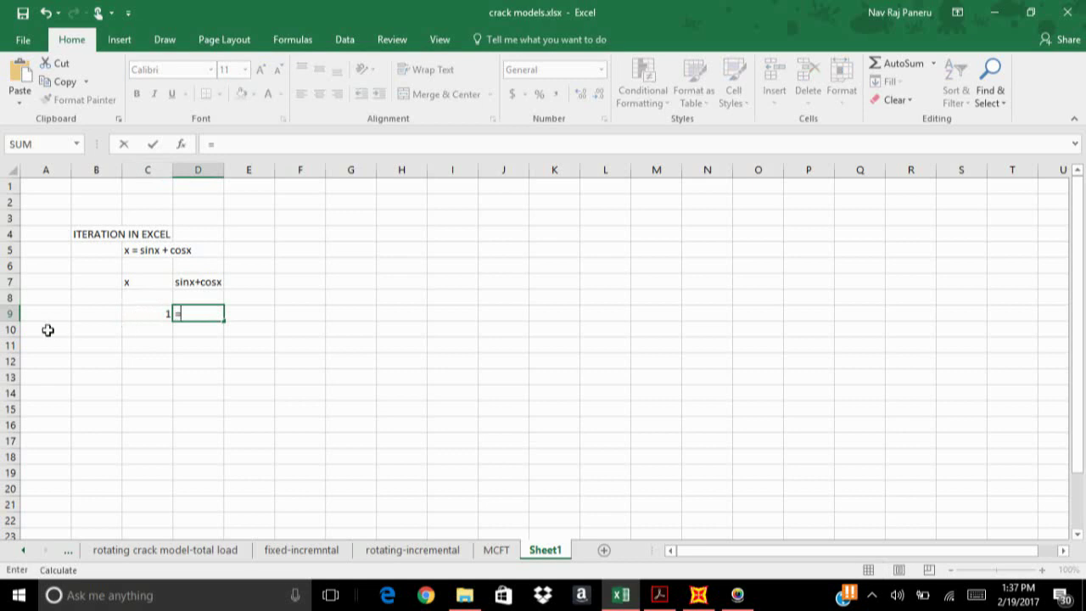
text(sin)
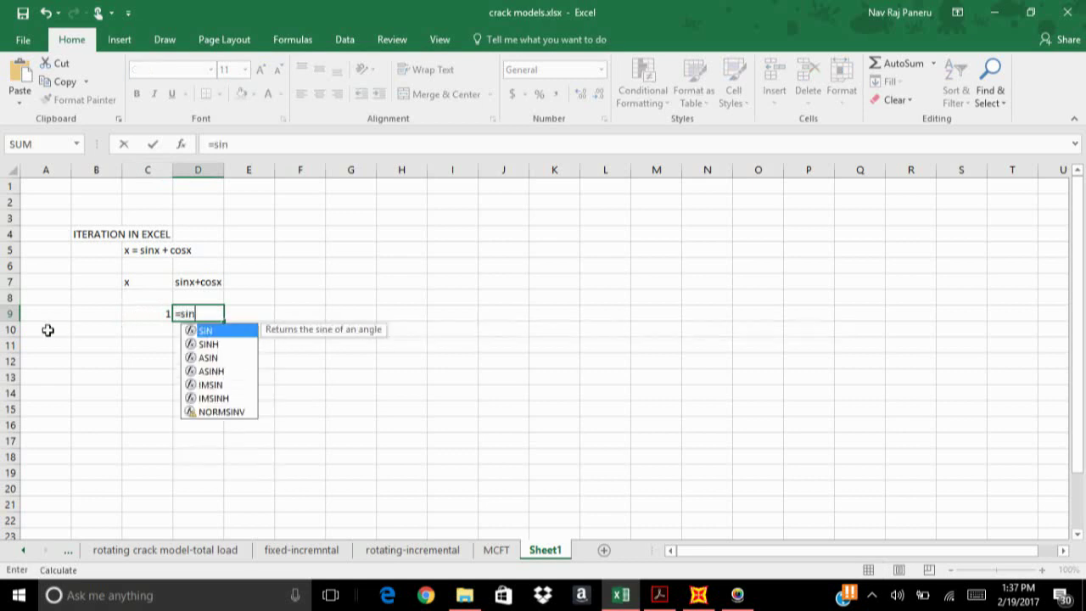
double_click(207, 334)
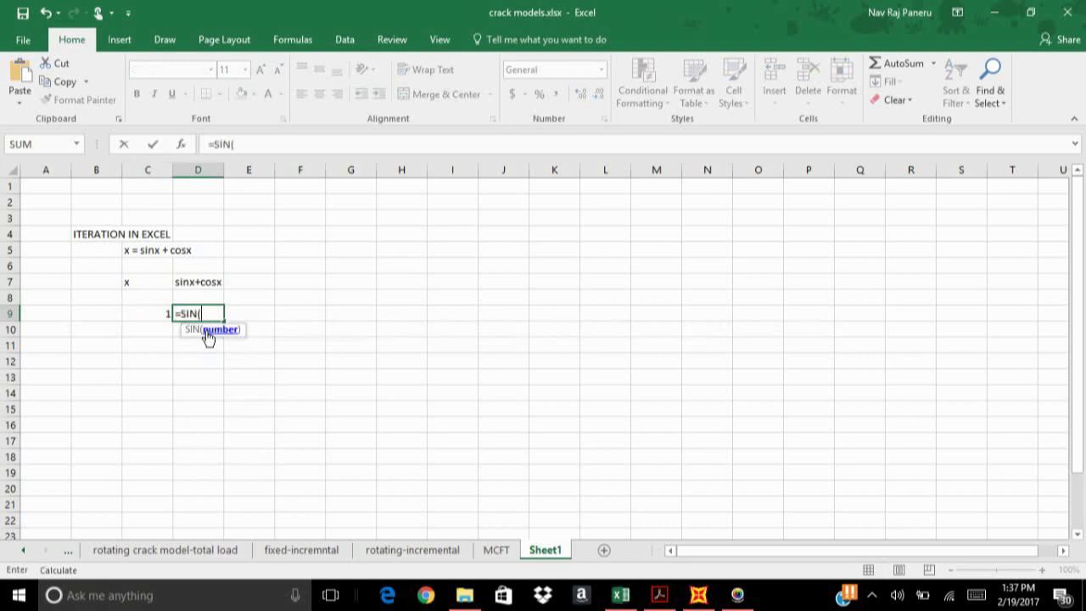
click(163, 317)
text())
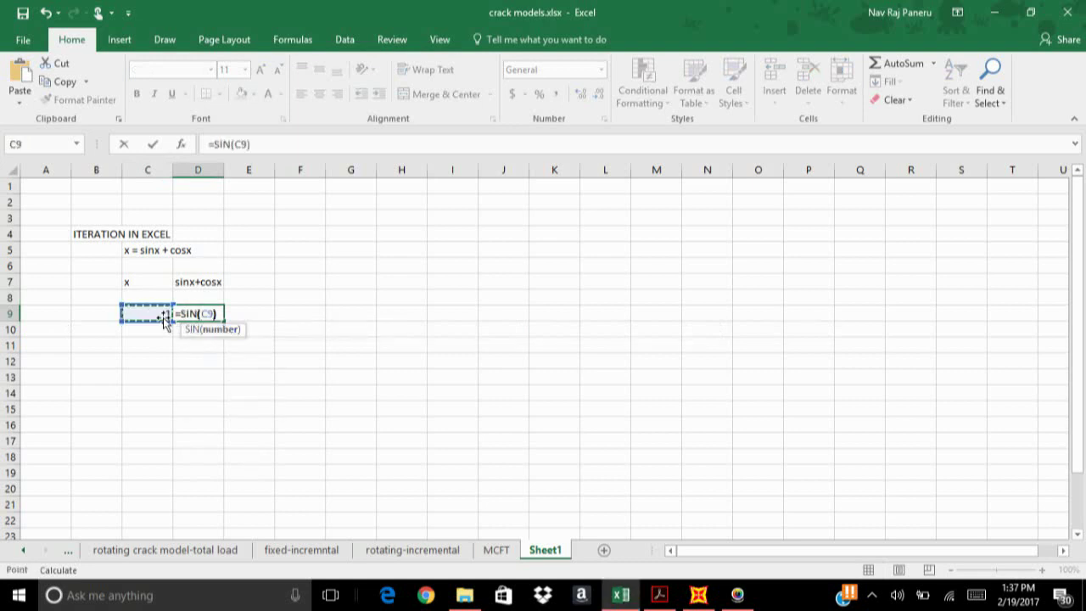
text(+co)
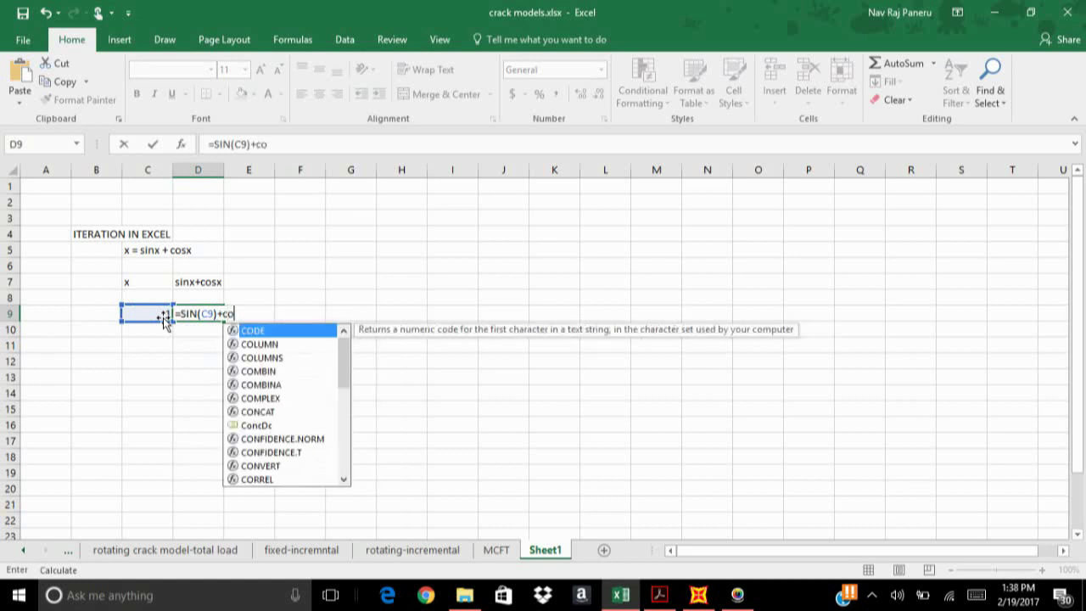
text(s)
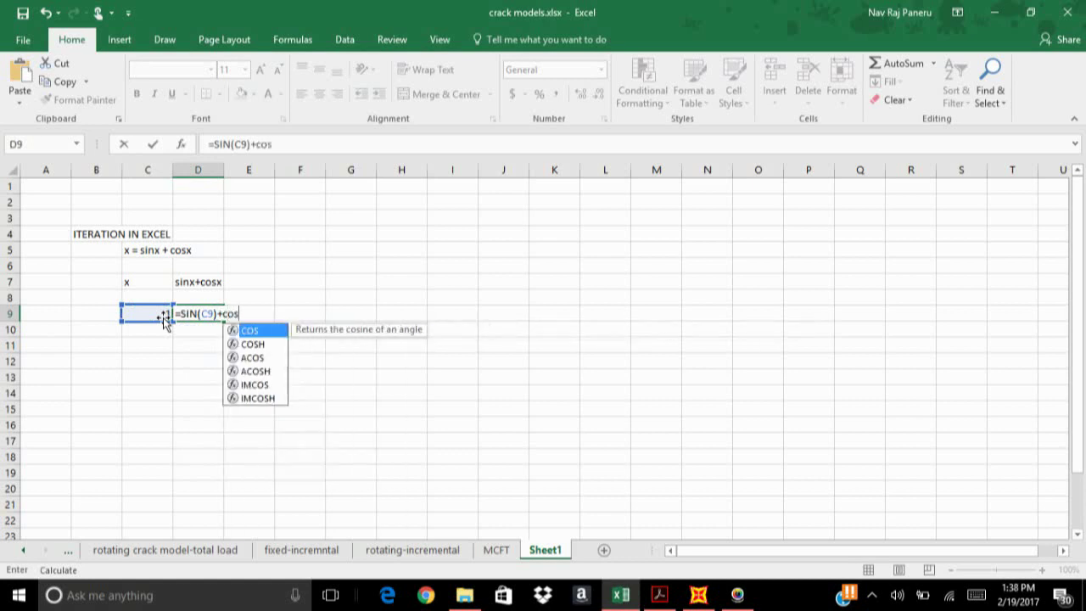
double_click(270, 333)
click(151, 313)
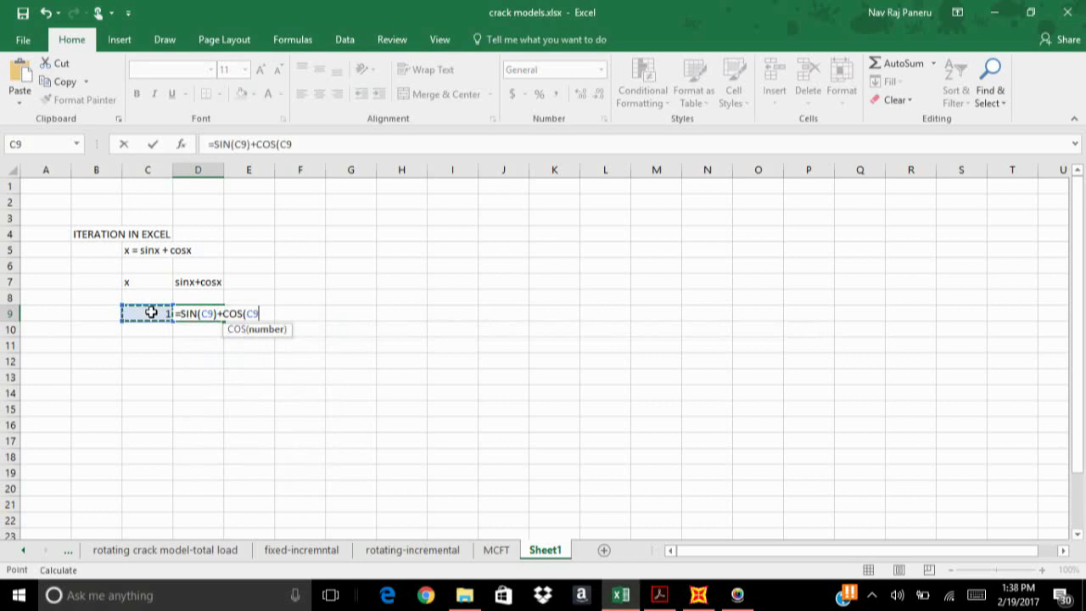
text())
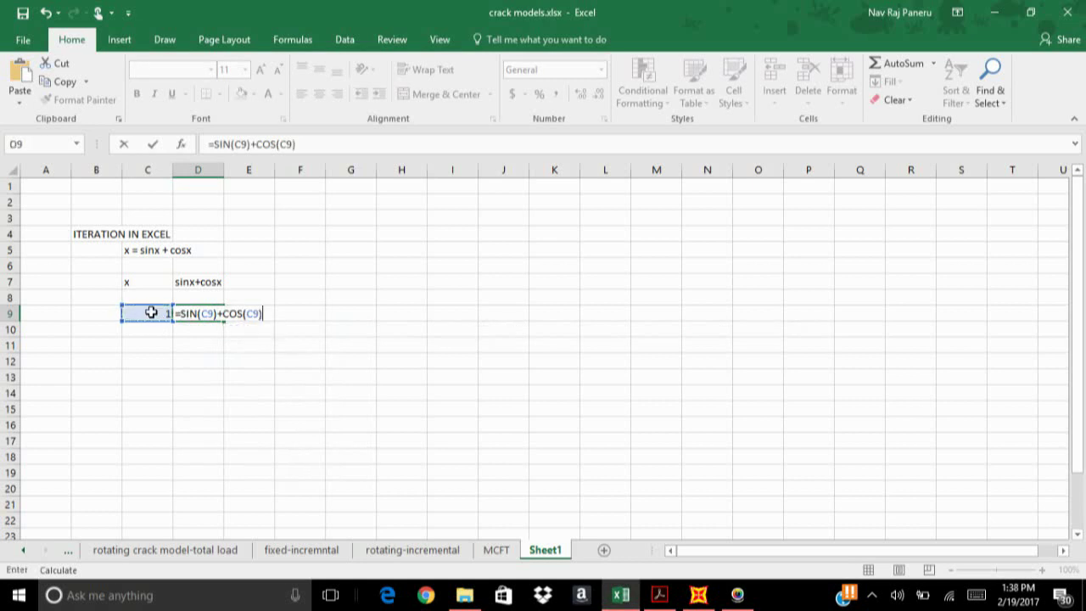
key(Return)
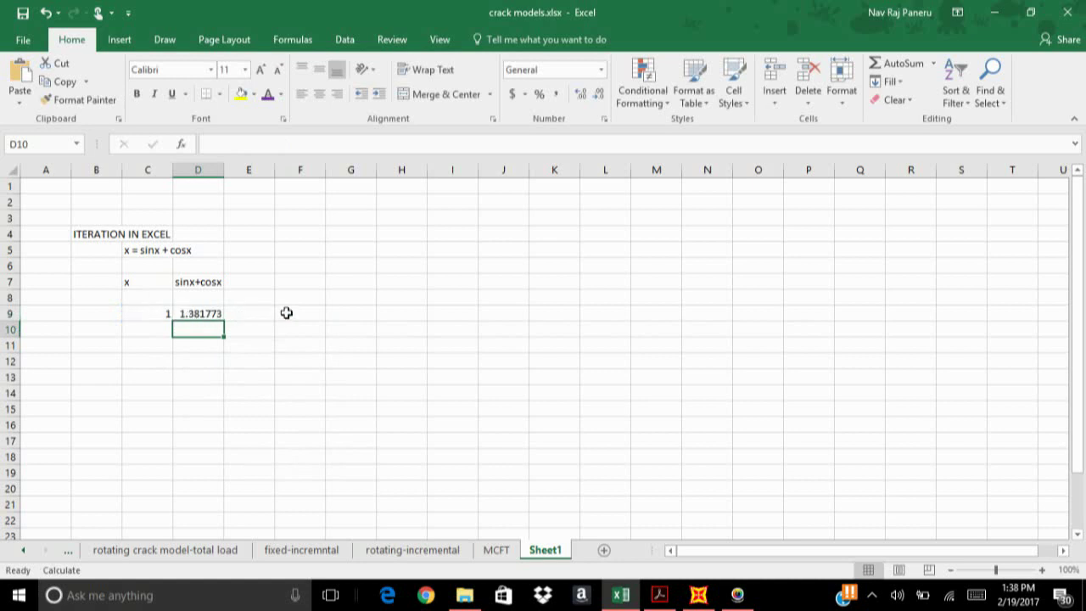
Link the next x value in C10 to the previous result with the formula =D9
click(144, 326)
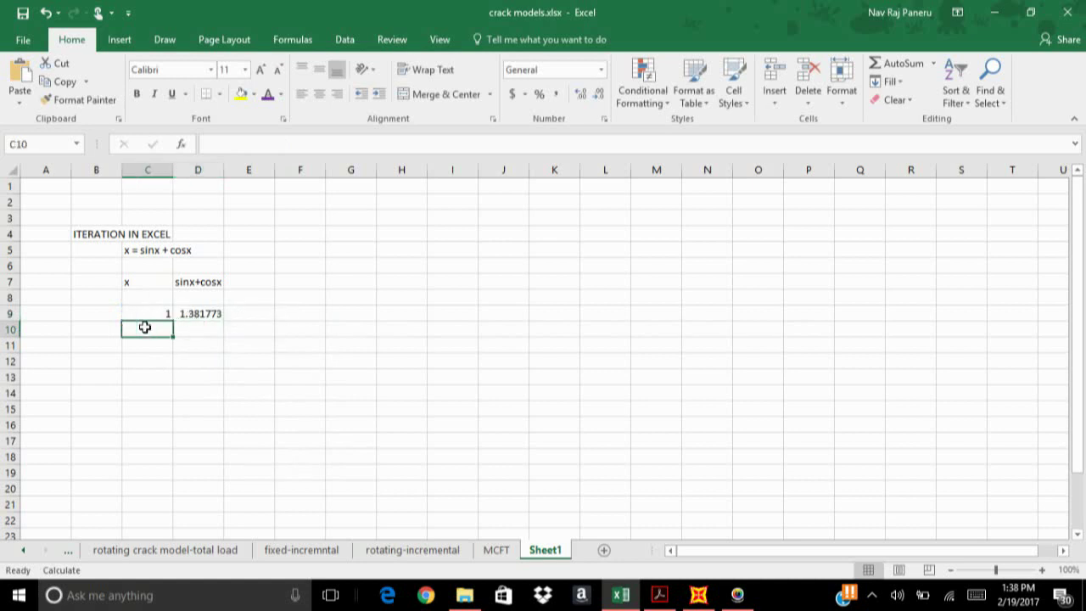
click(212, 314)
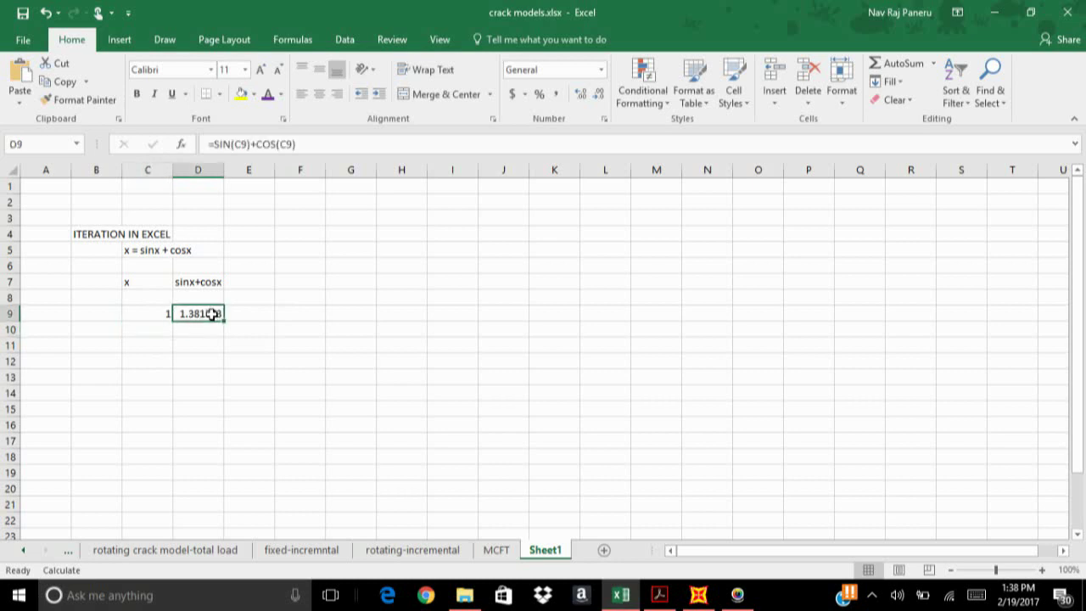
click(160, 330)
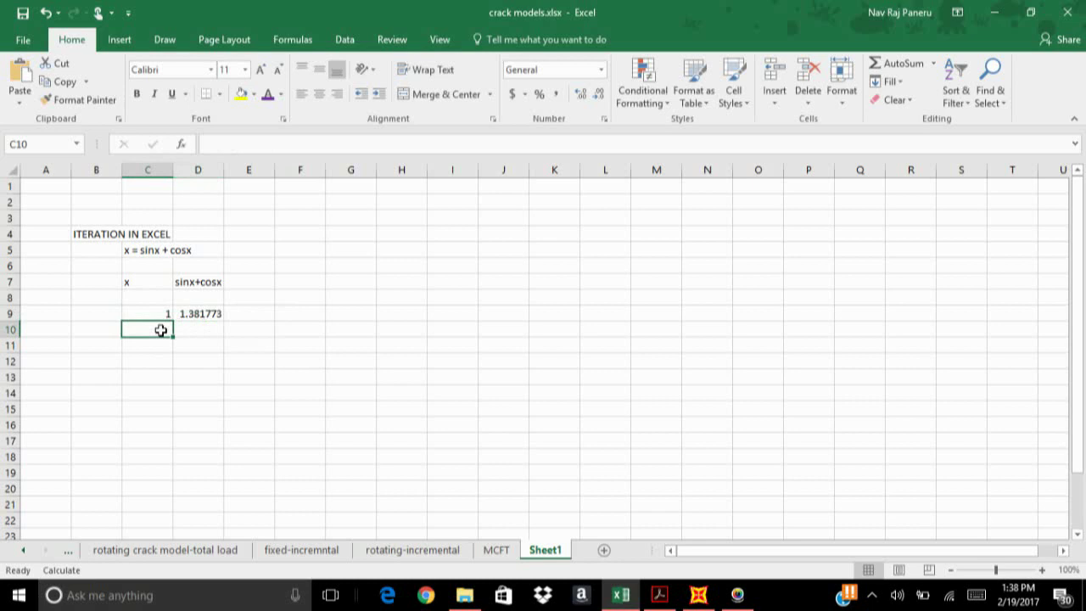
text(=)
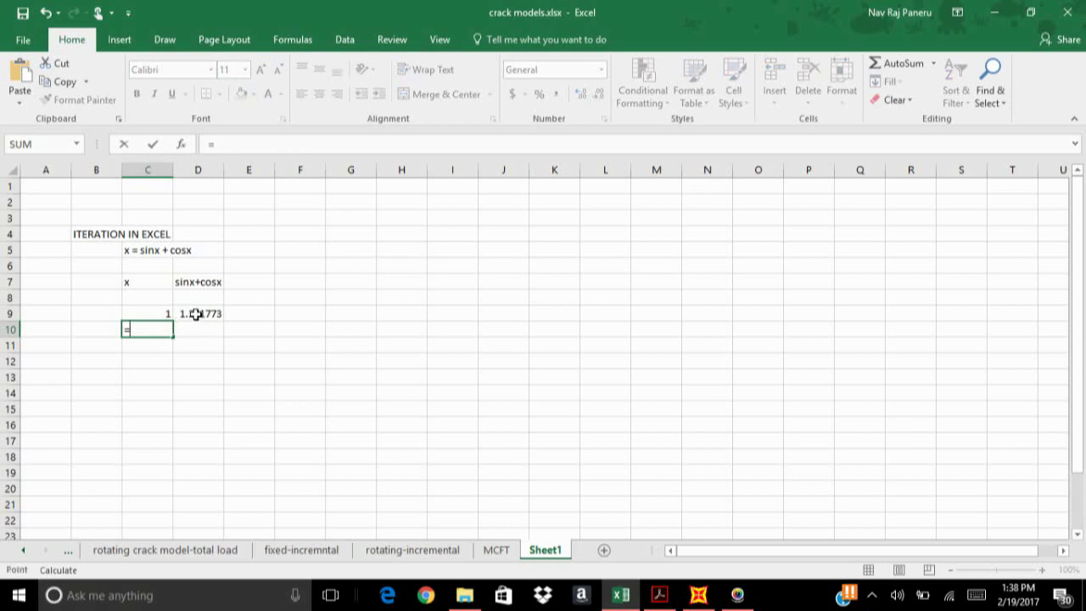
click(196, 314)
key(Return)
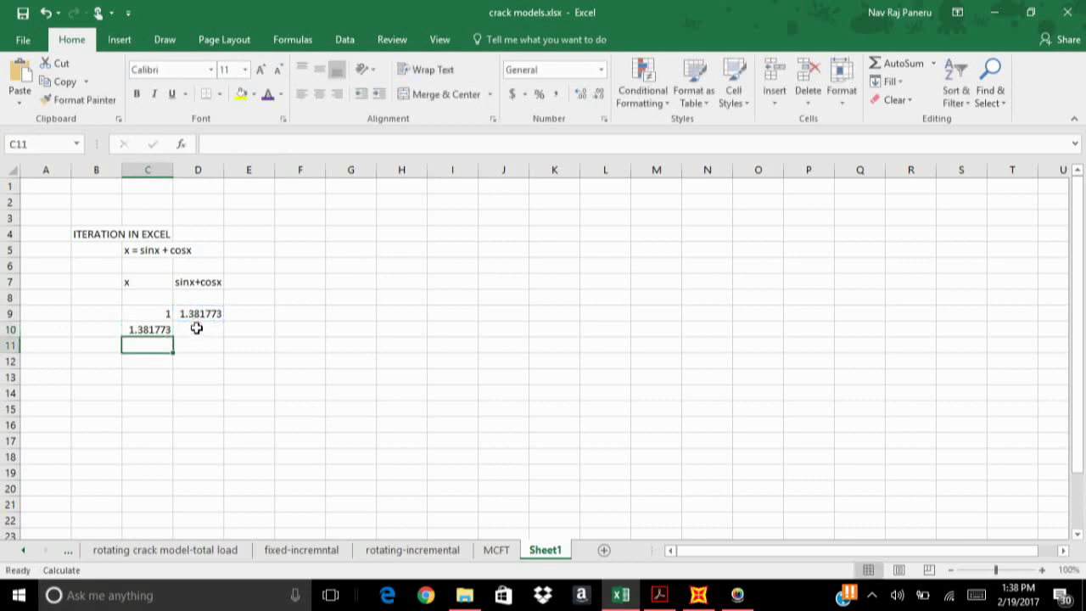
Review the sine-plus-cosine formula in D9 and fill it down to D10
click(197, 329)
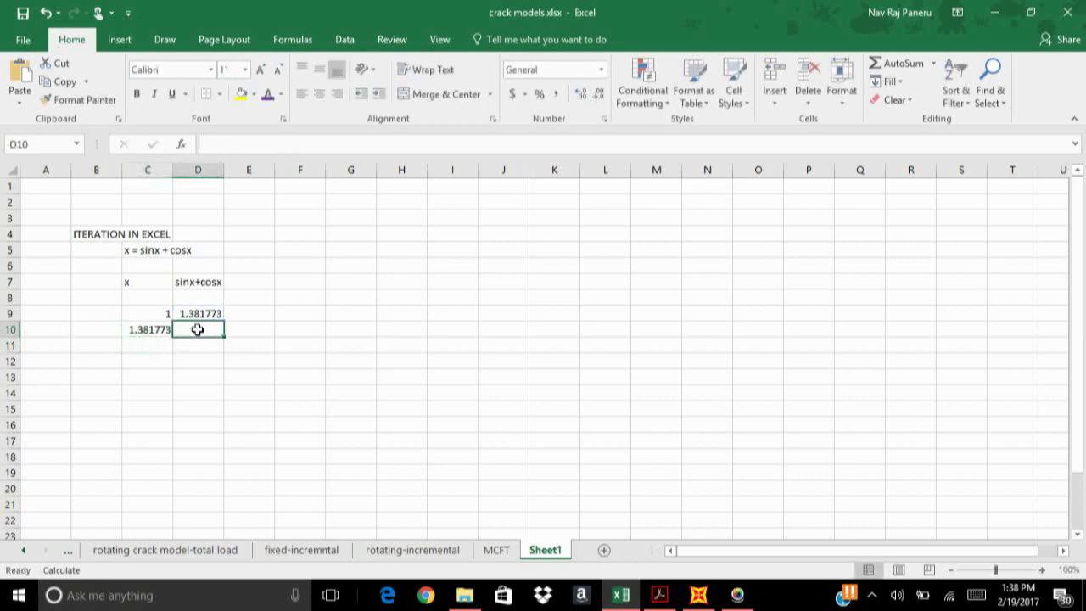
click(200, 313)
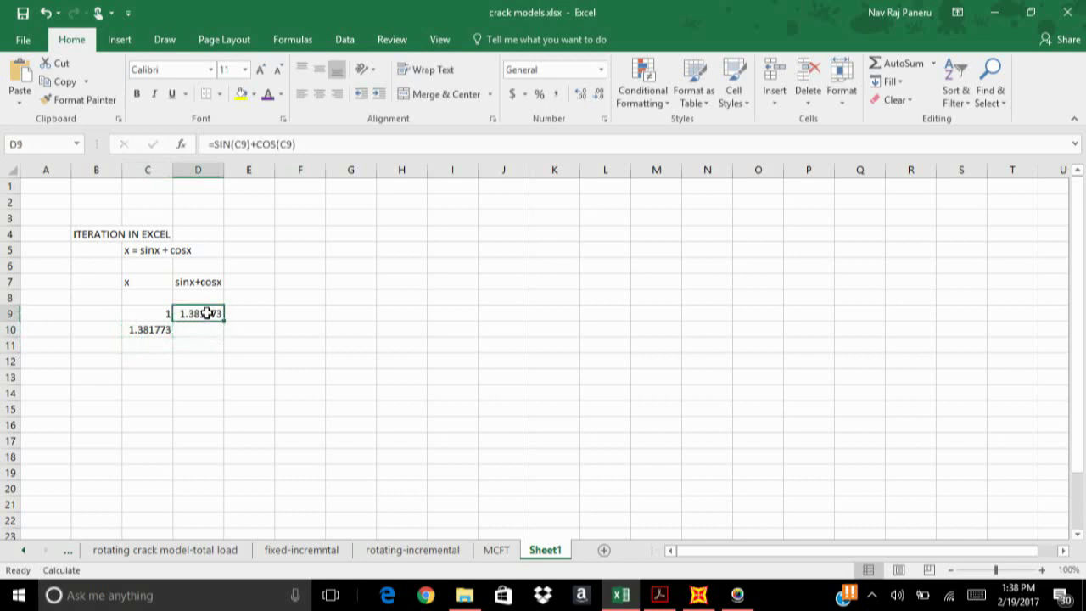
double_click(209, 313)
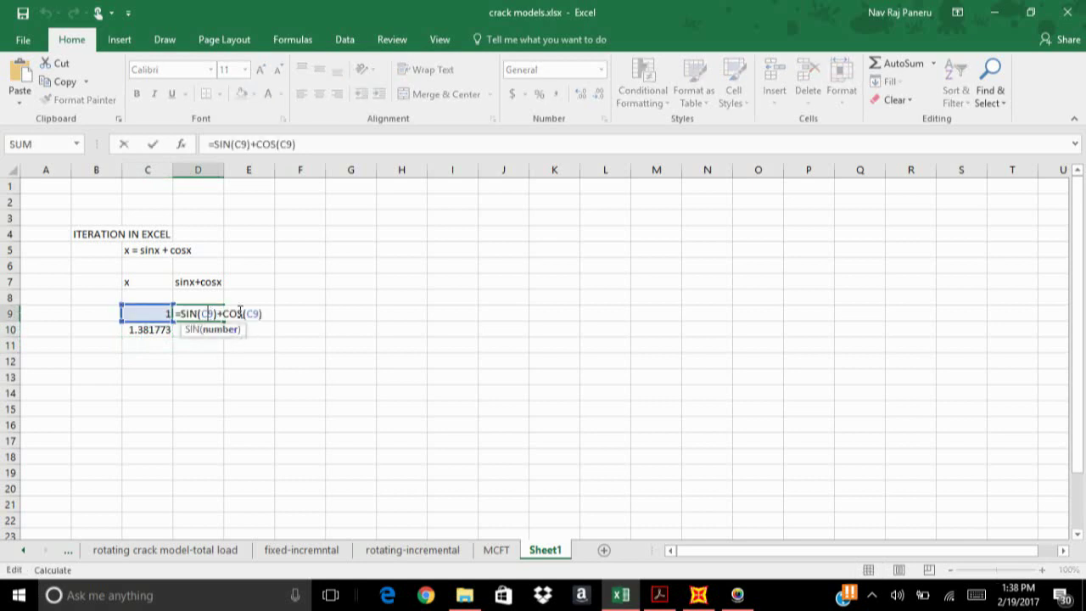
click(200, 314)
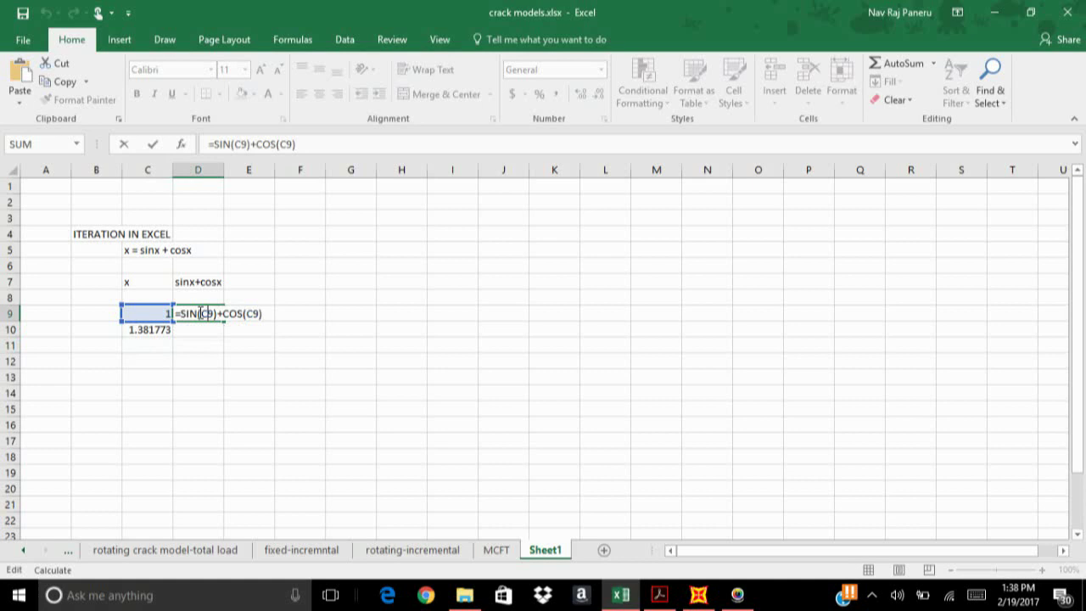
key(Return)
click(210, 314)
drag(224, 321, 223, 338)
click(168, 419)
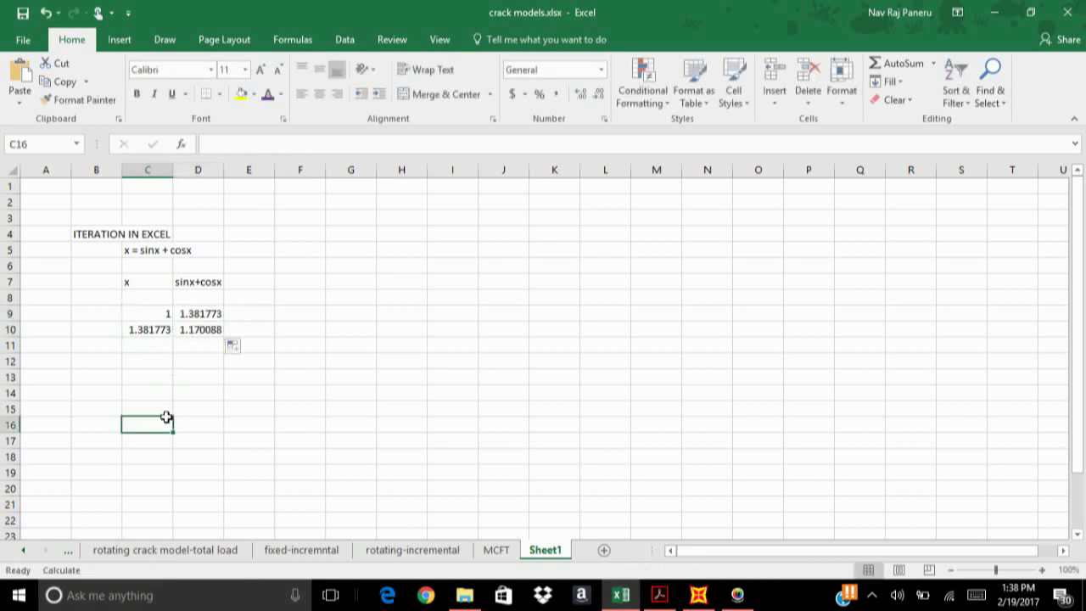
Check the =D9 reference in C10 and fill the formulas of C10:D10 down through row 22
click(204, 330)
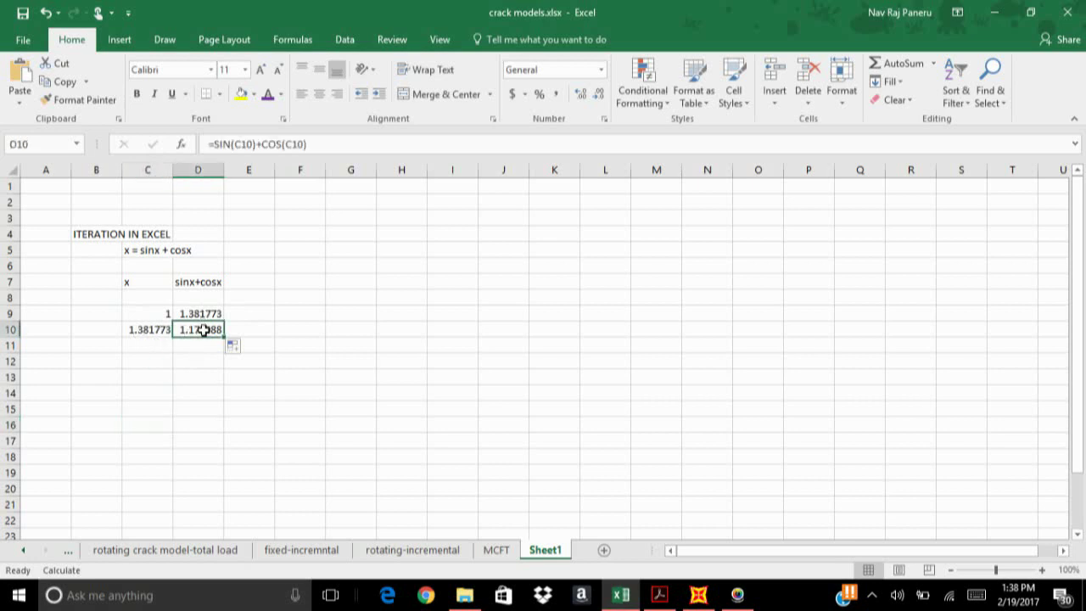
click(153, 346)
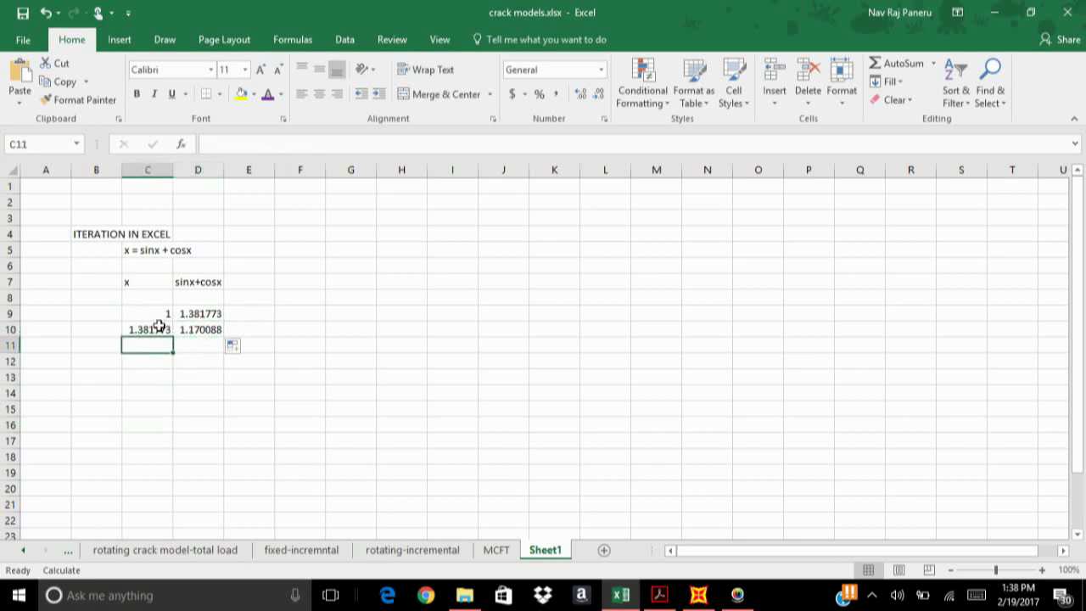
click(159, 329)
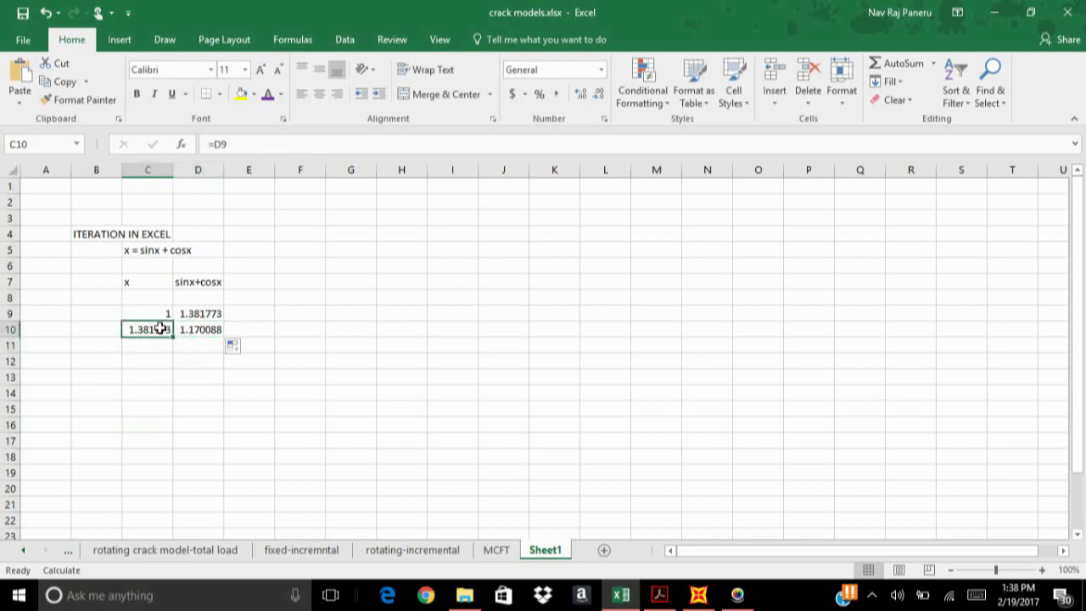
double_click(159, 328)
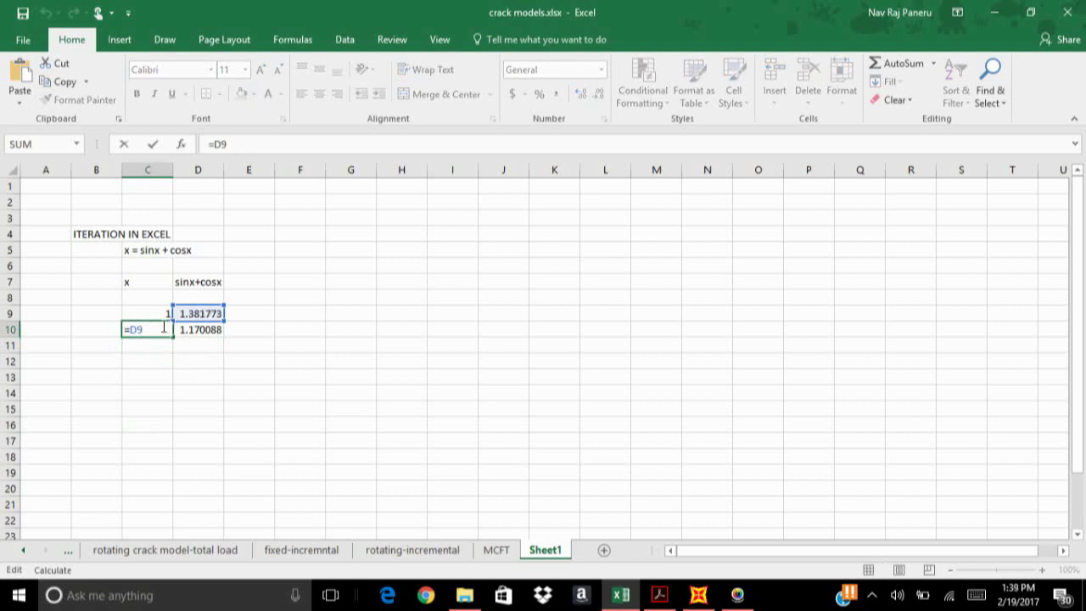
key(ctrl+Return)
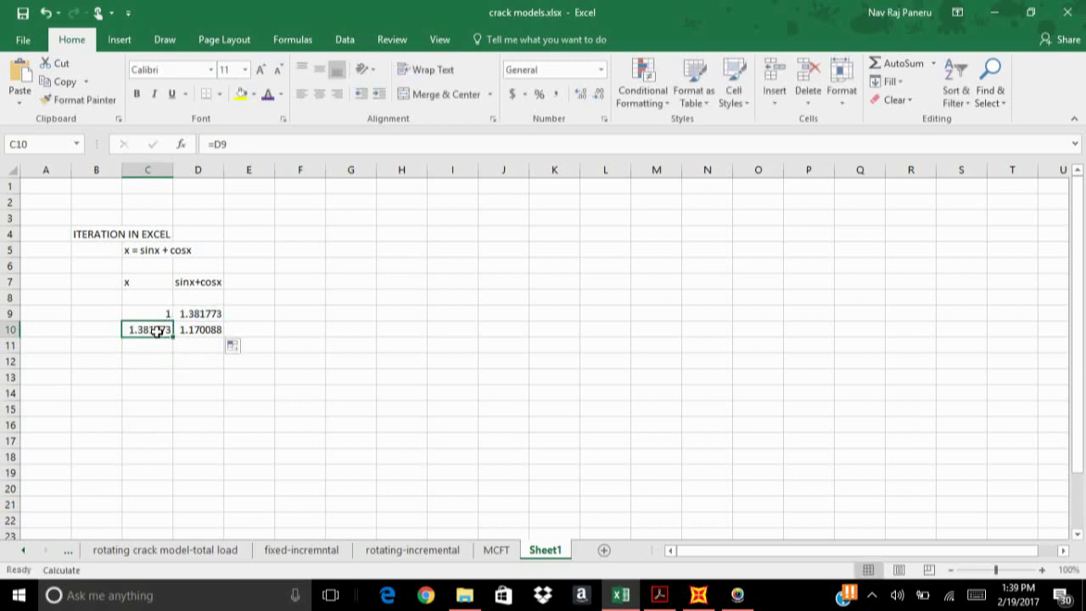
drag(157, 331, 213, 480)
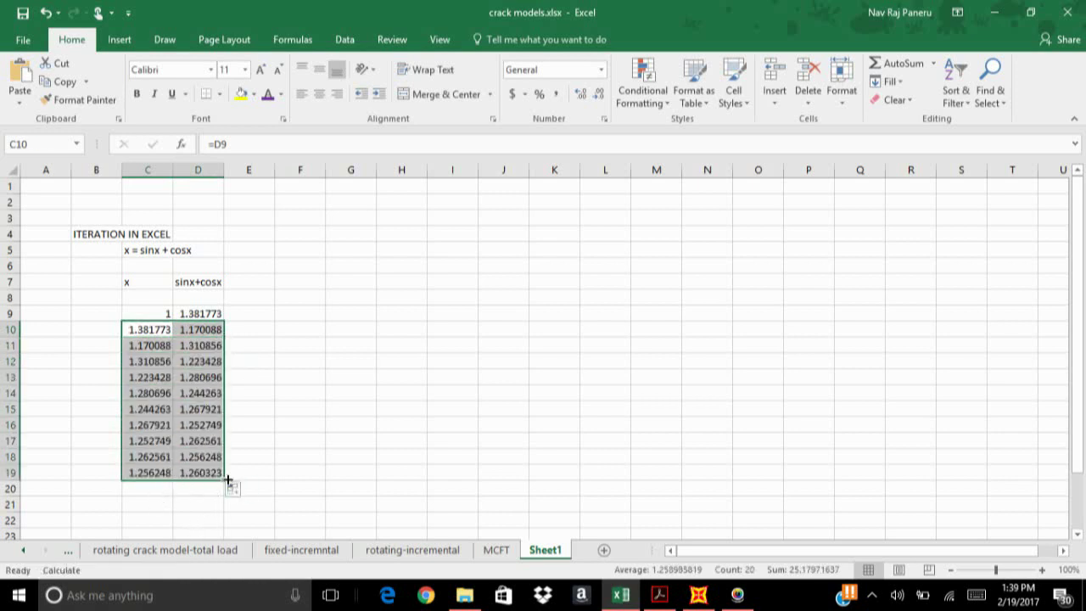
drag(224, 480, 219, 522)
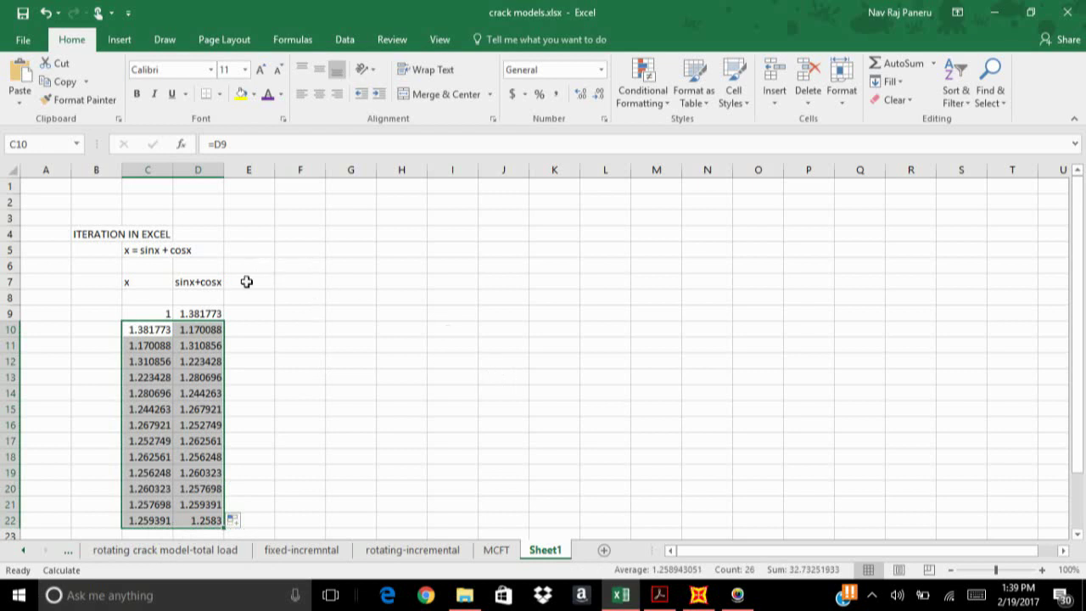
click(305, 298)
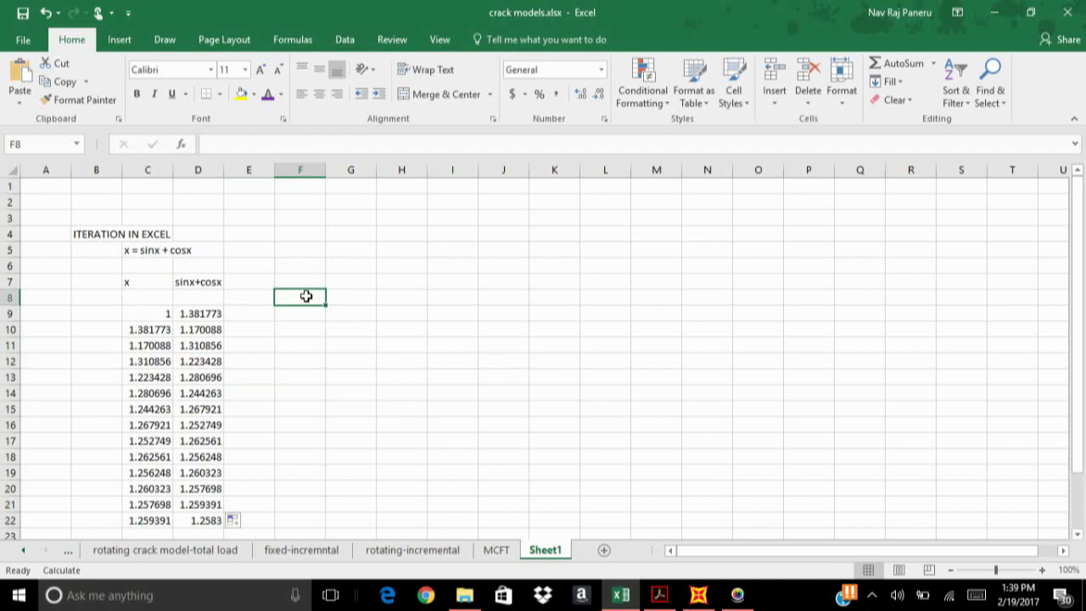
Enter the starting value 1 in F8 and the formula =SIN(F8)+COS(F8) in G8
text(1)
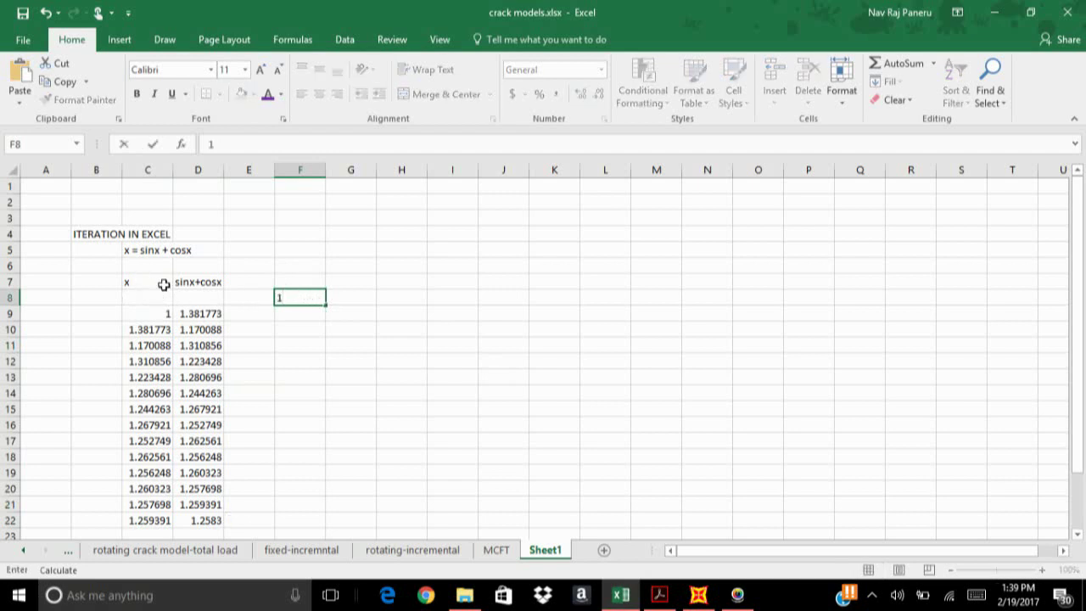
click(366, 297)
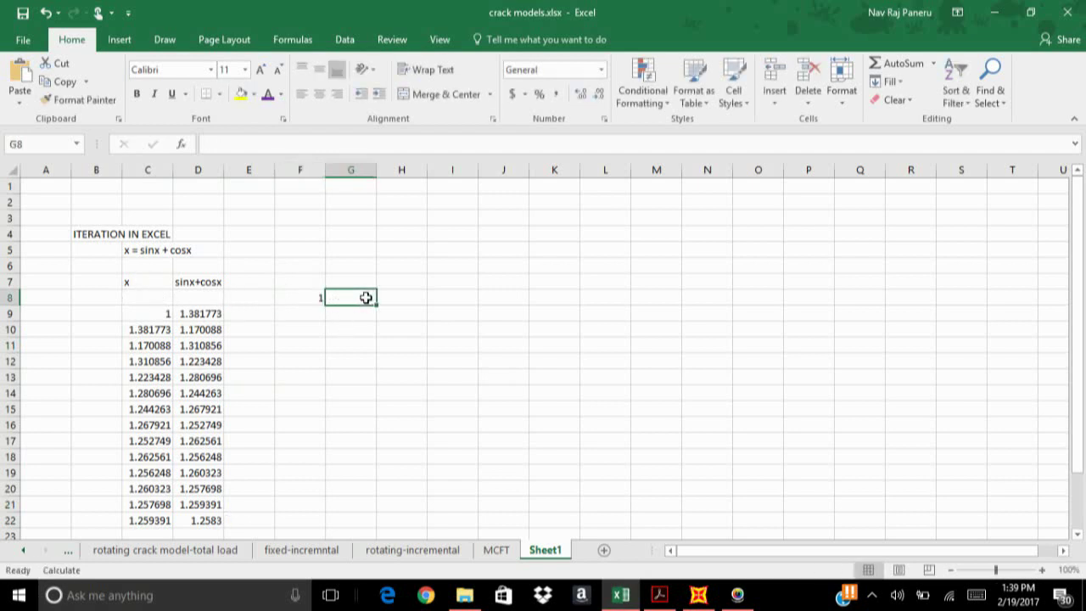
text(=)
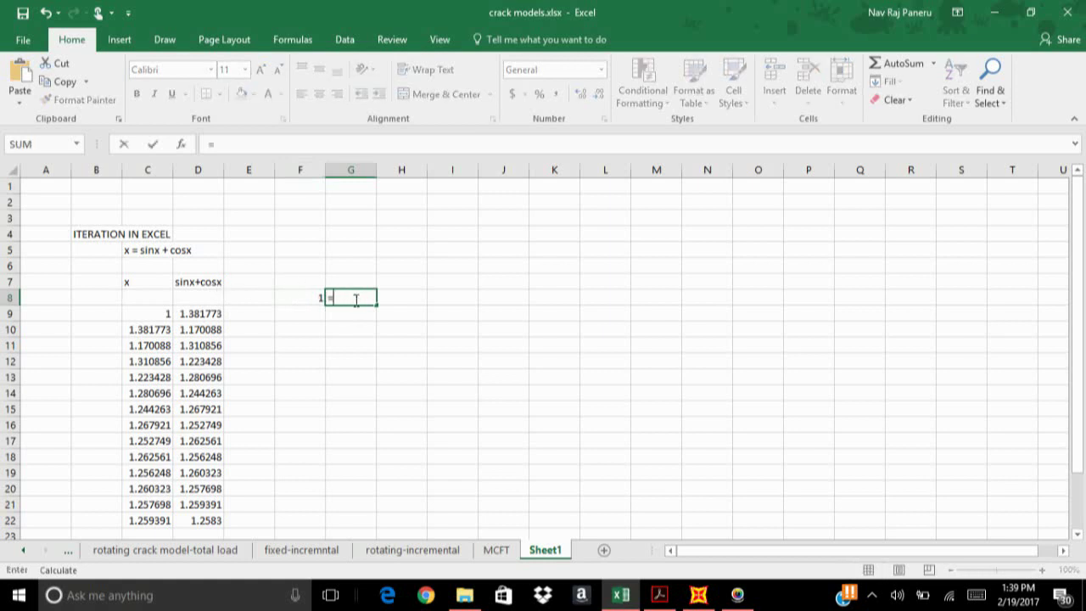
text(sin)
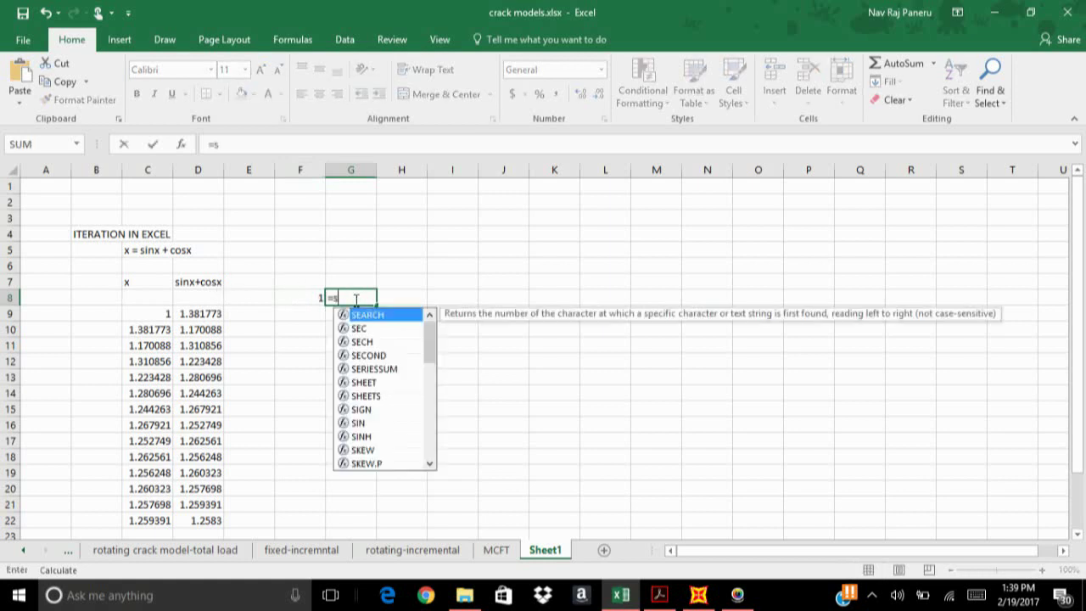
double_click(365, 315)
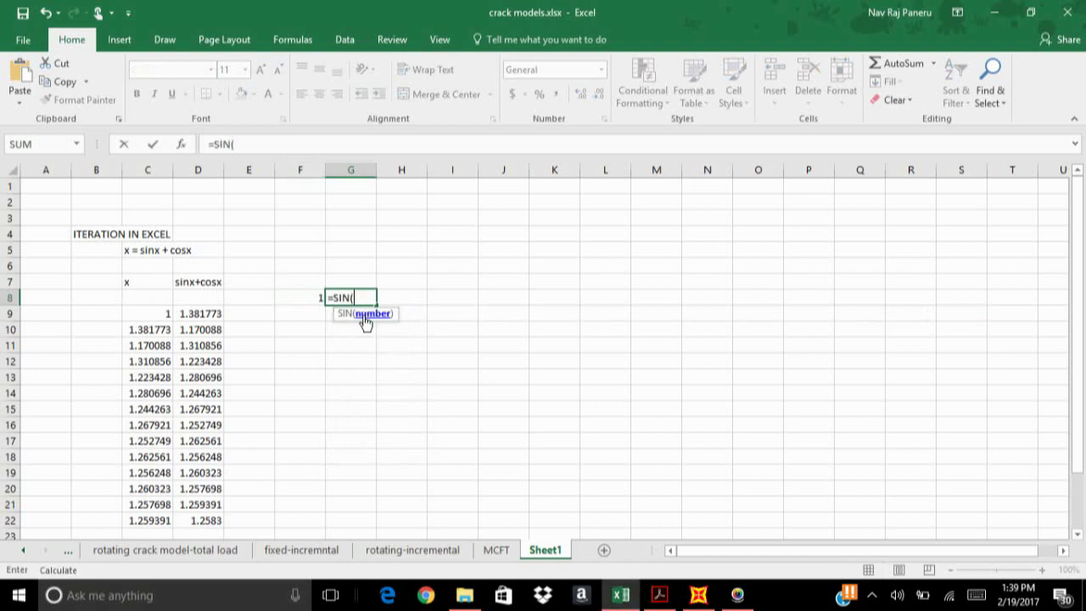
click(314, 299)
text())
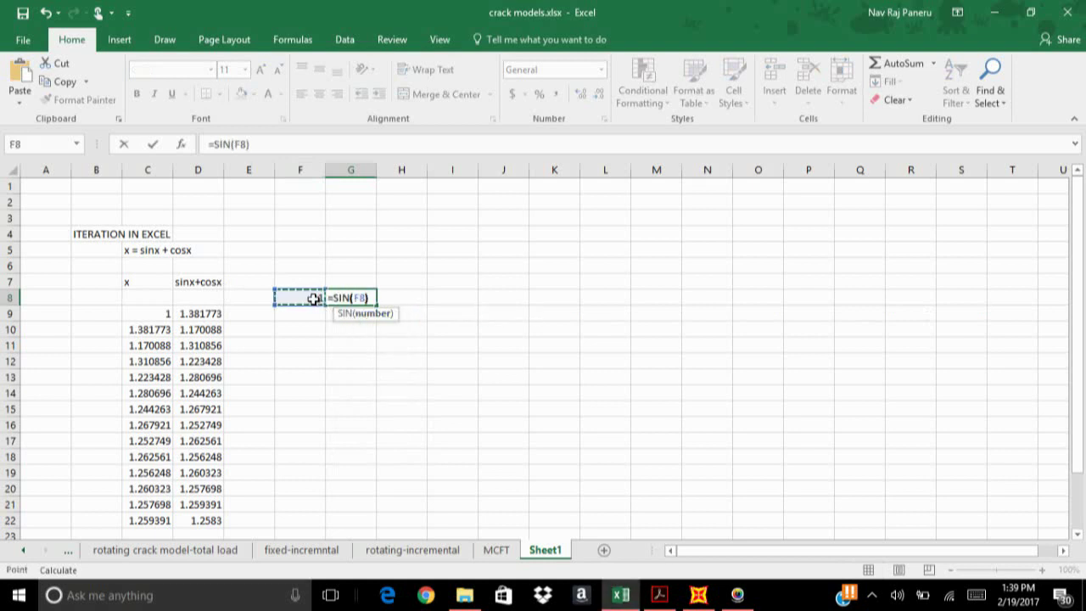
text(+cos)
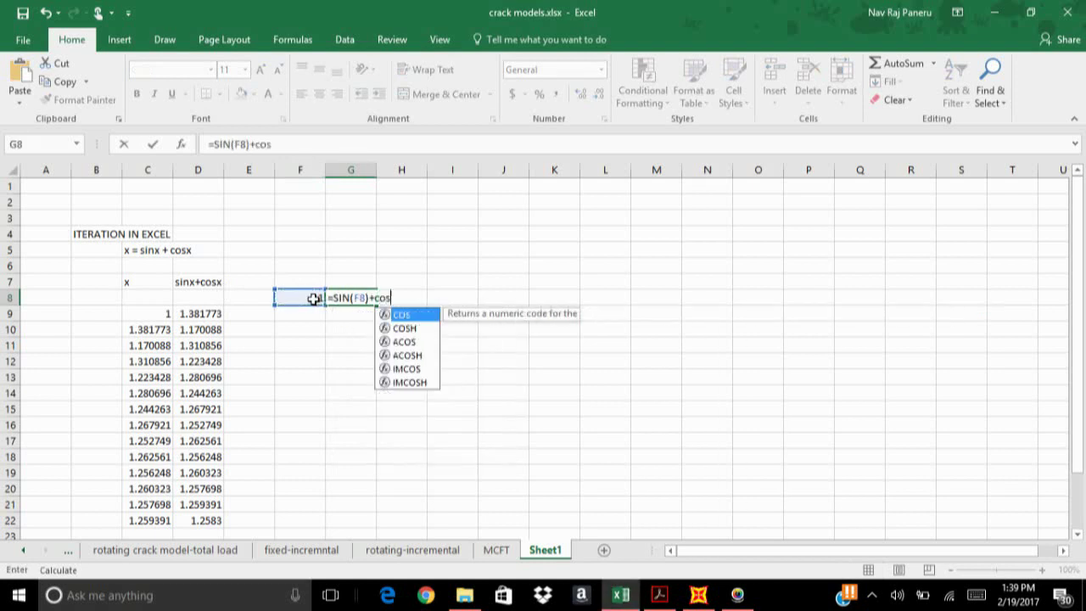
double_click(402, 314)
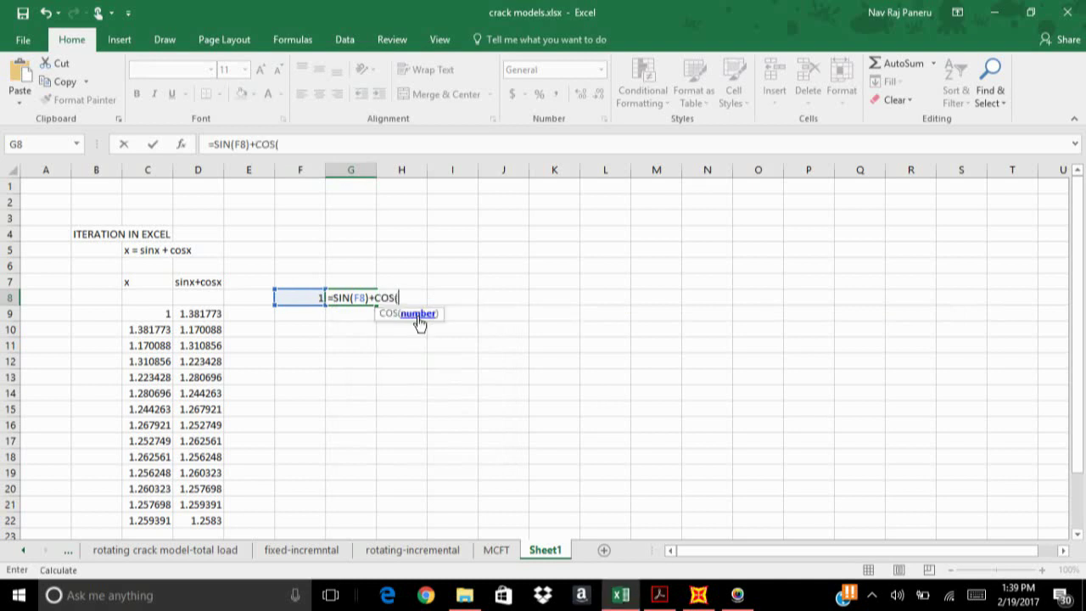
click(309, 295)
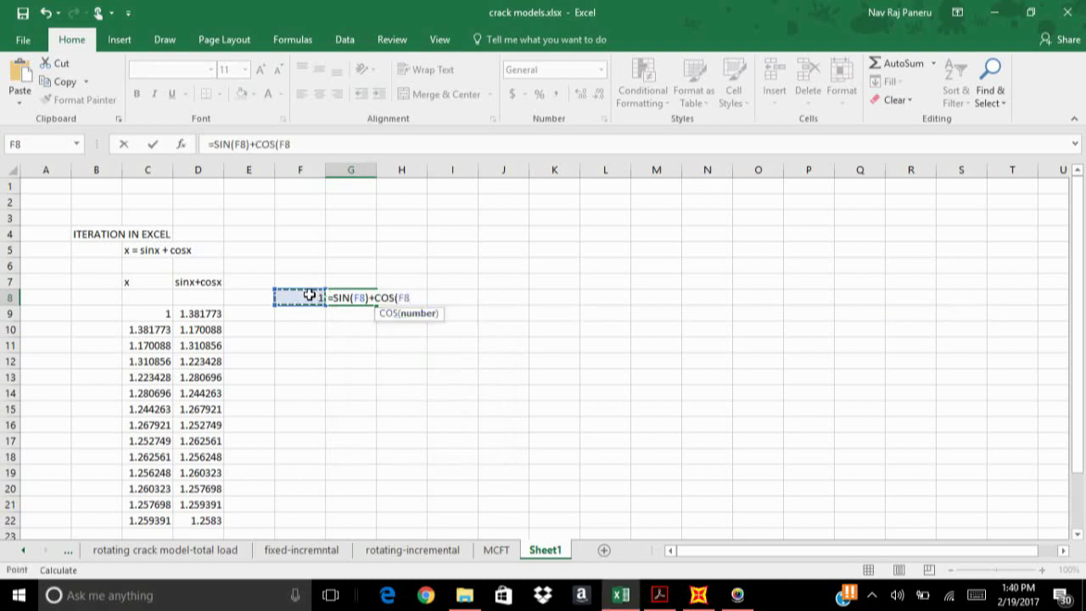
text())
key(Return)
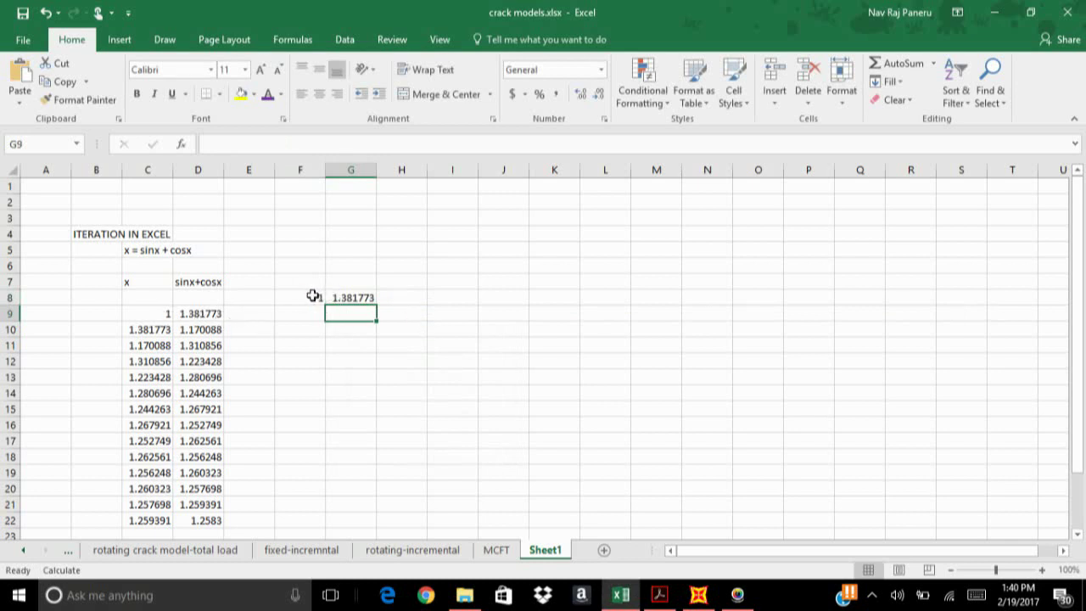
drag(315, 296, 346, 298)
click(357, 365)
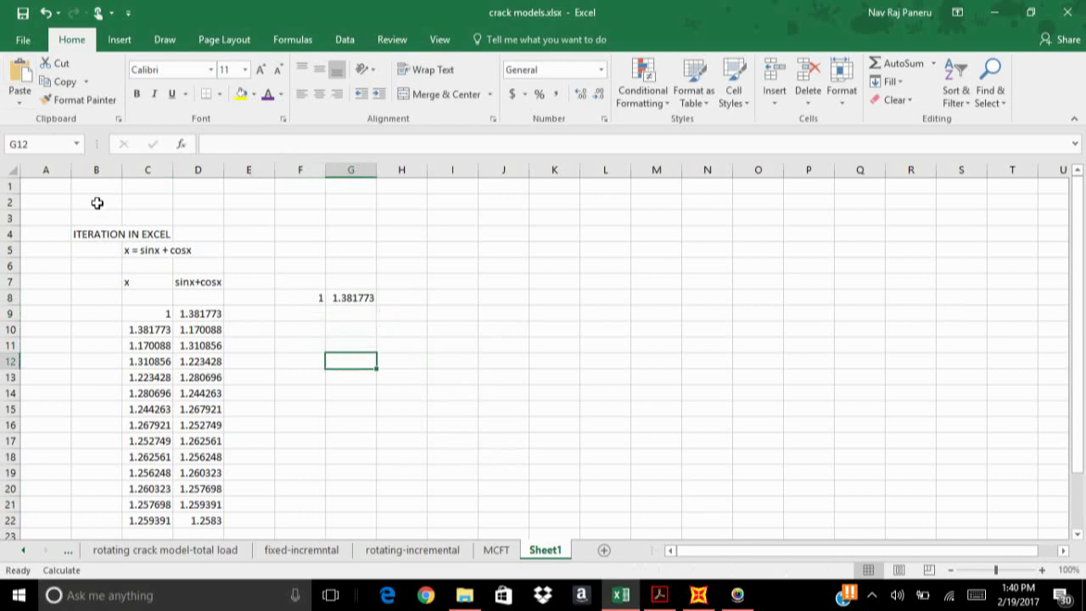
Make sure iterative calculation is enabled in the workbook's formula calculation options and apply the settings
click(22, 42)
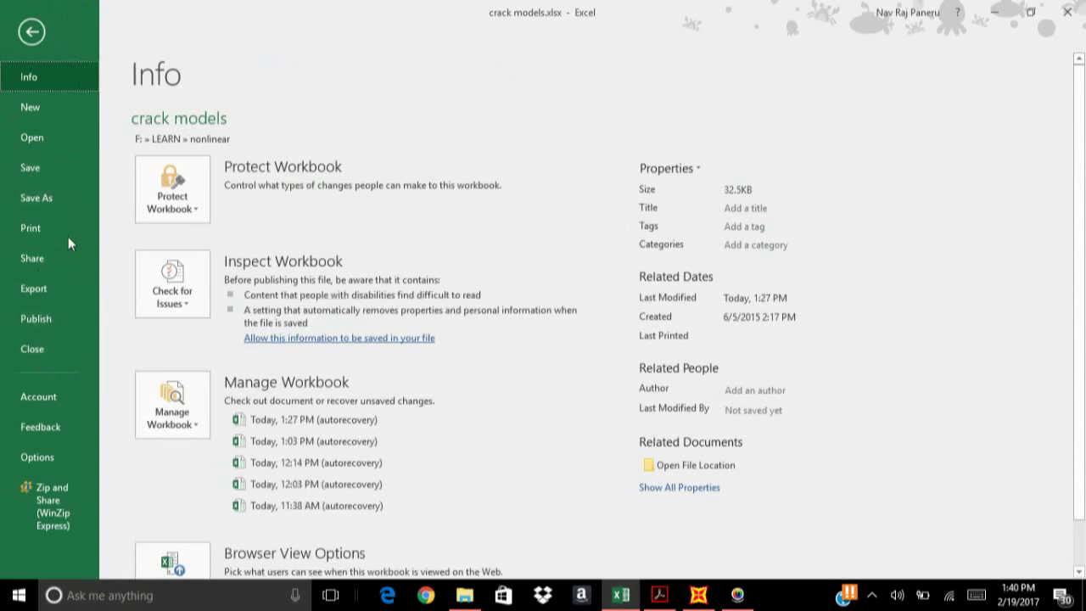
click(36, 457)
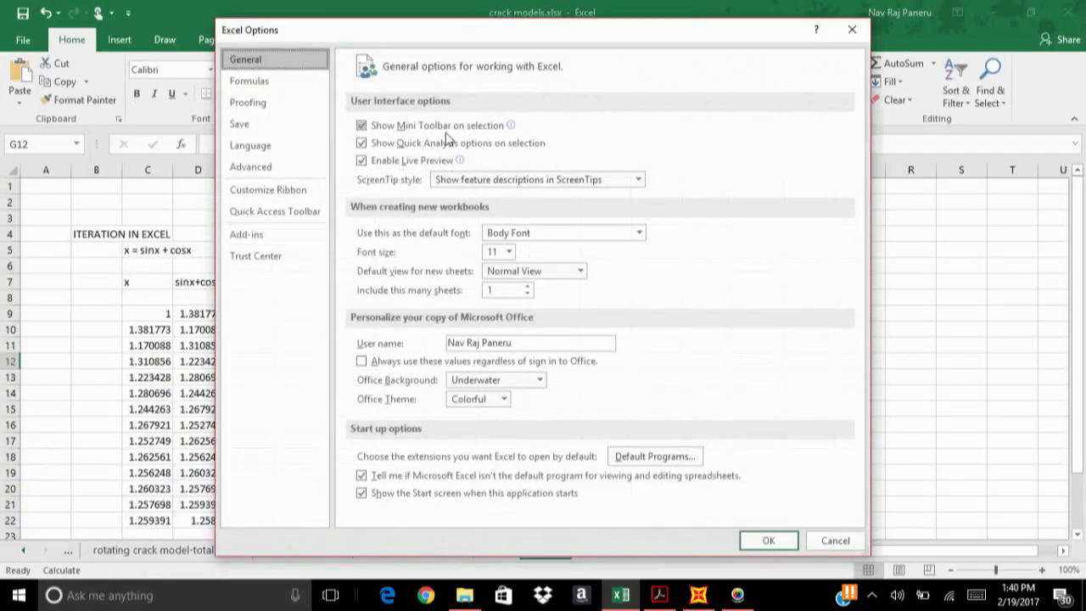
click(266, 85)
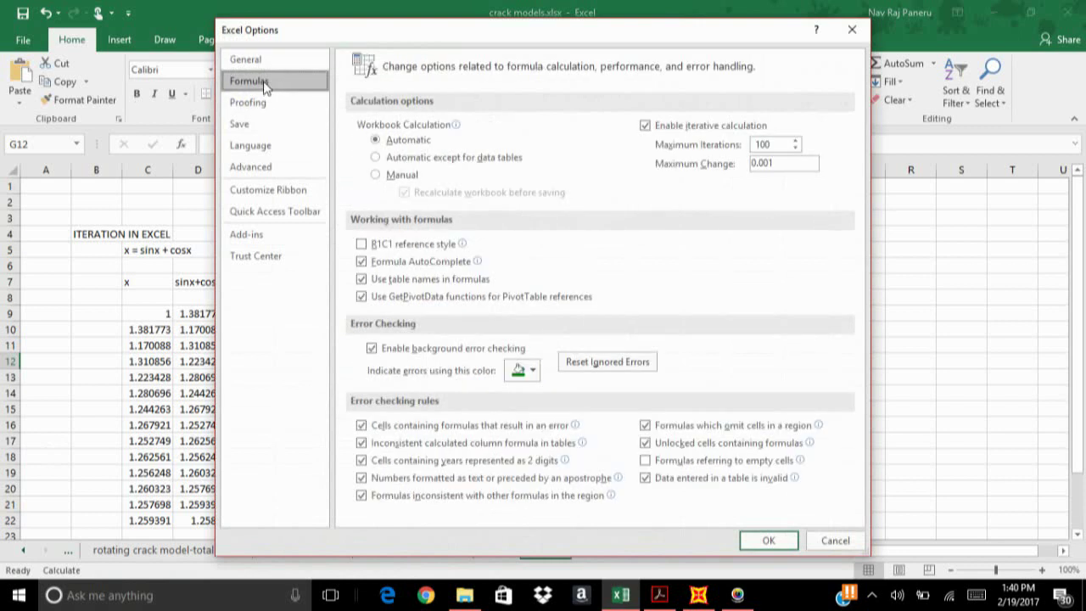
click(644, 129)
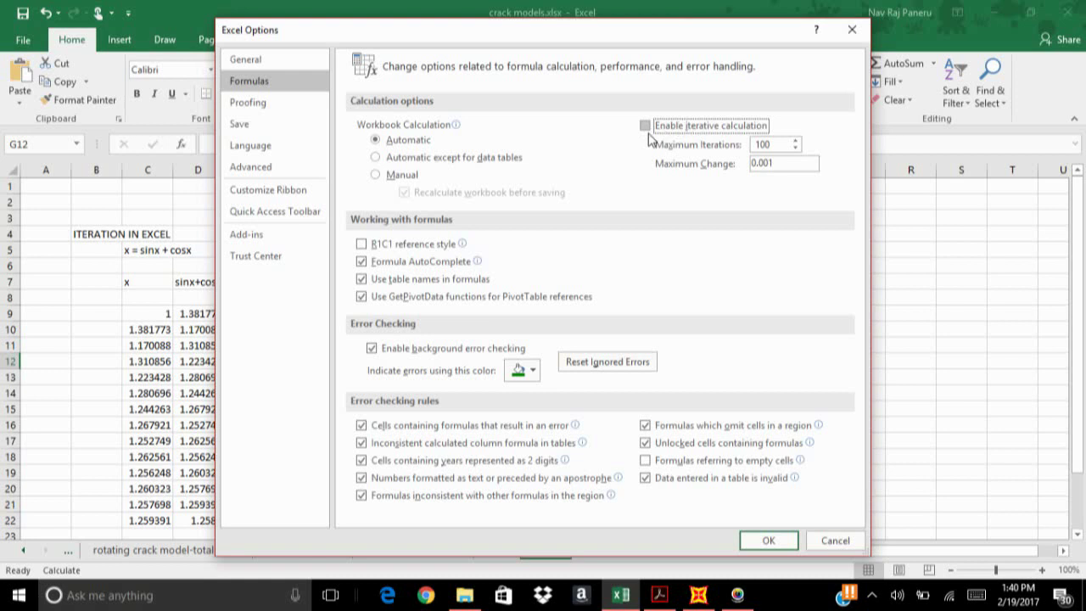
click(645, 125)
click(768, 541)
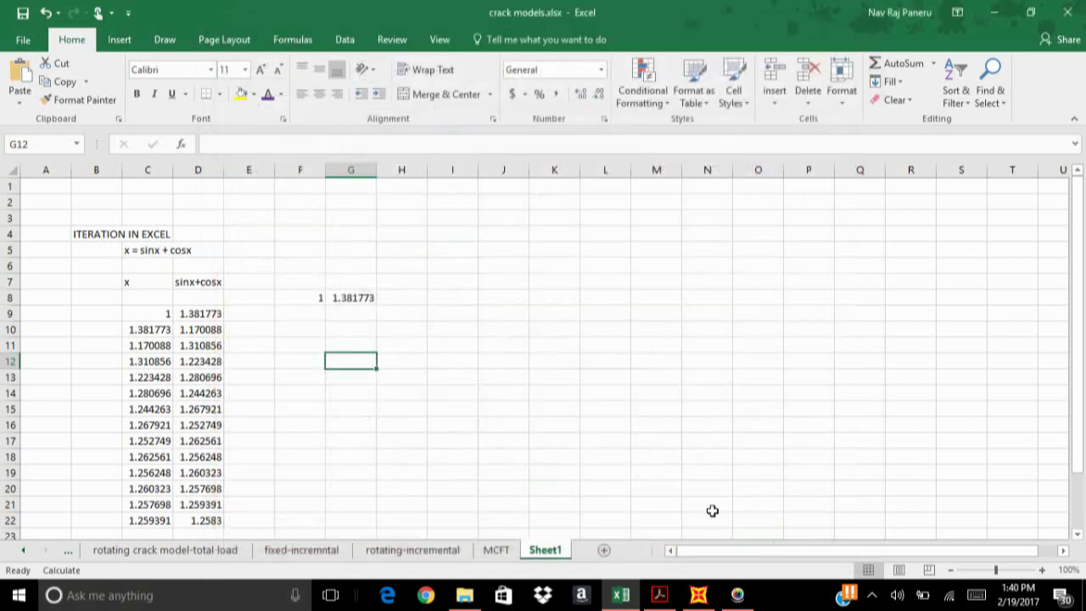
Replace the starting value in F8 with the circular reference =G8
click(392, 341)
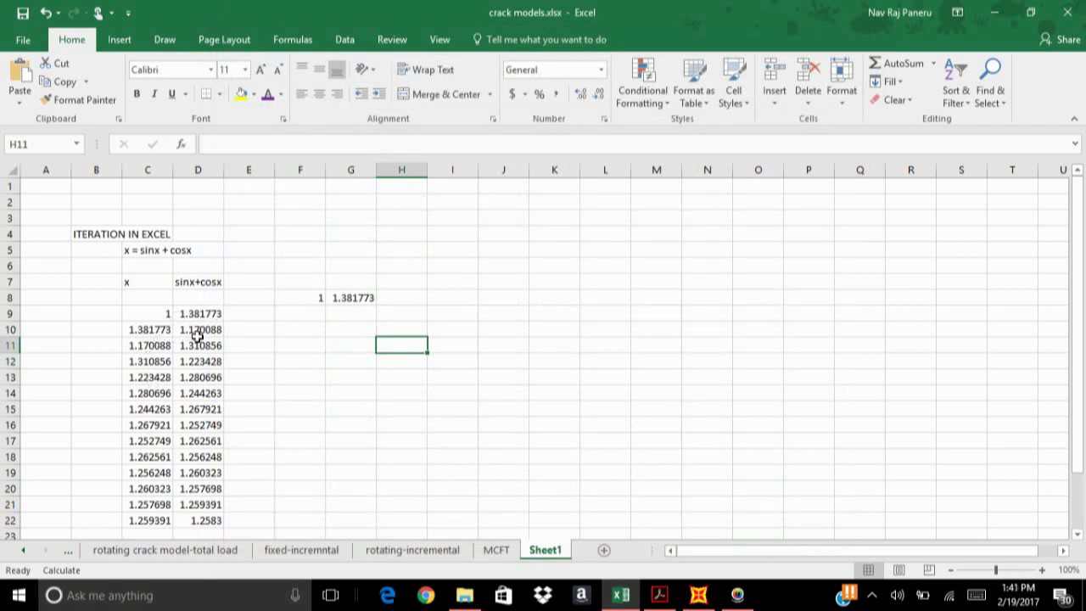
click(305, 298)
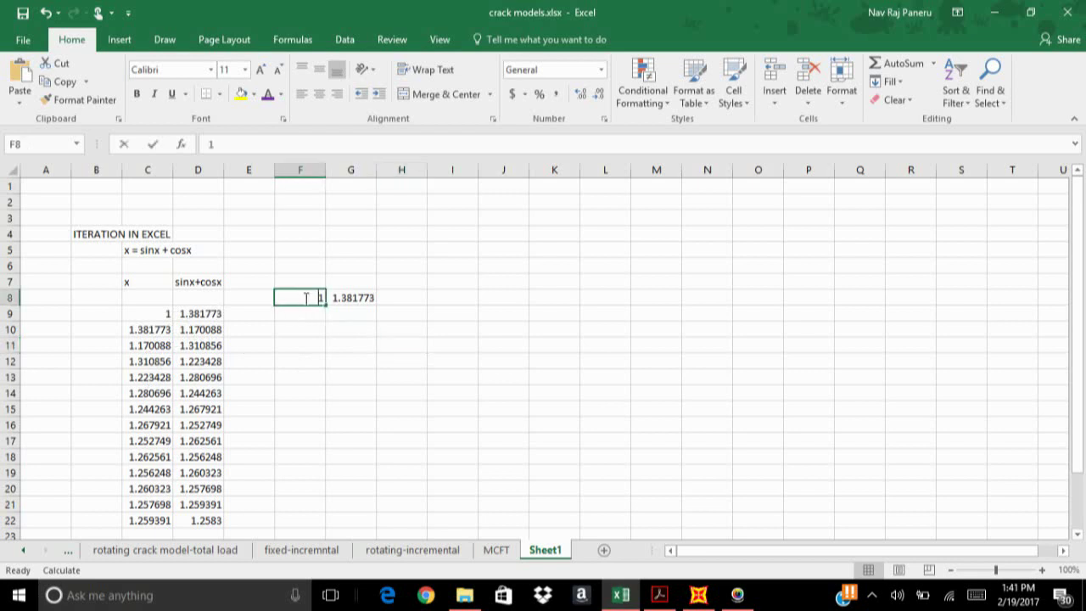
text(=)
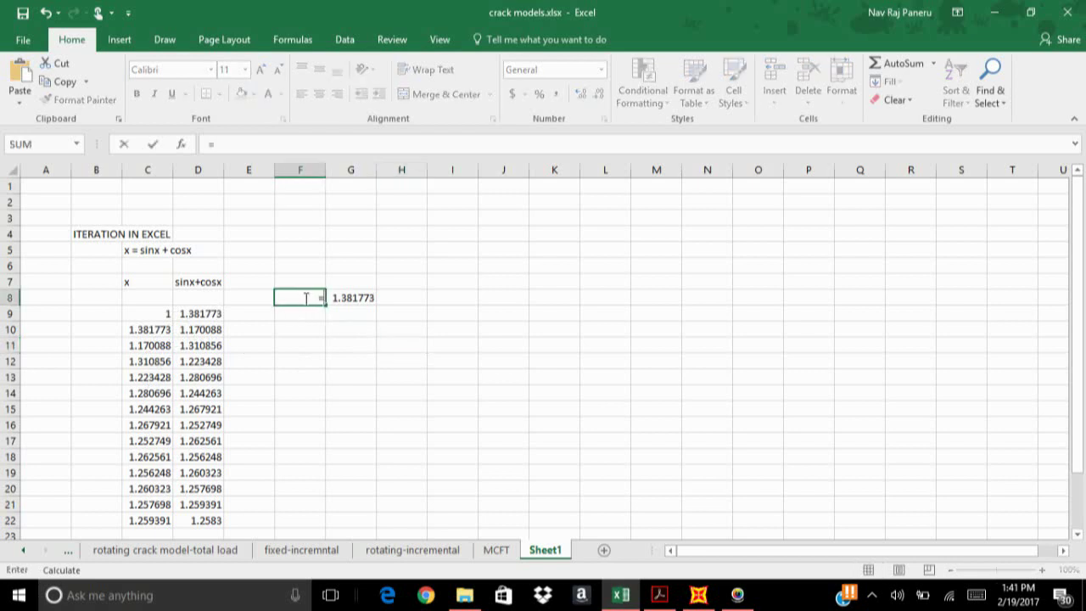
click(352, 300)
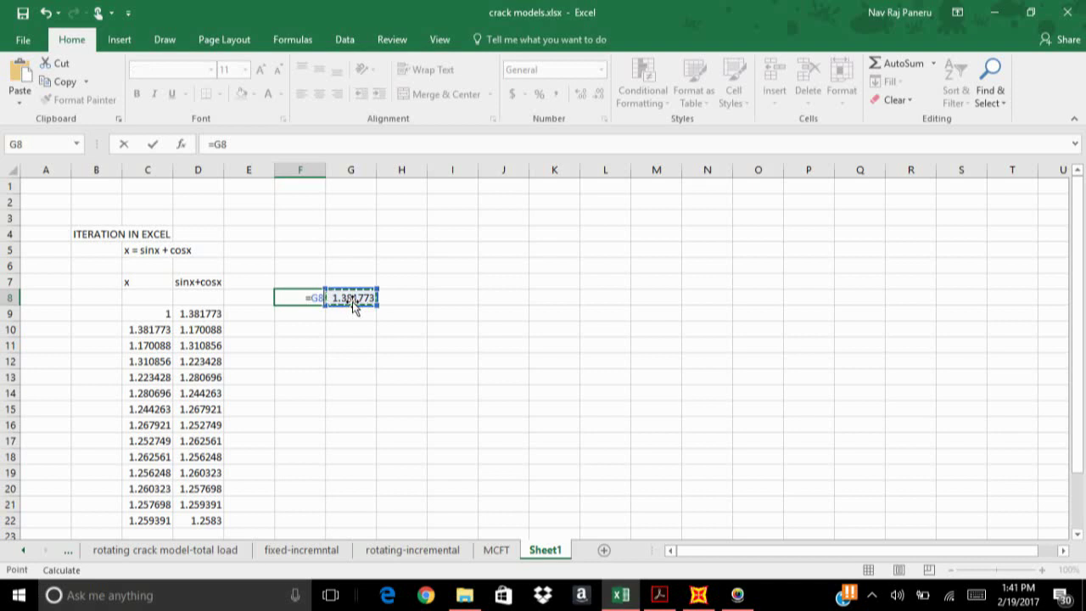
key(Return)
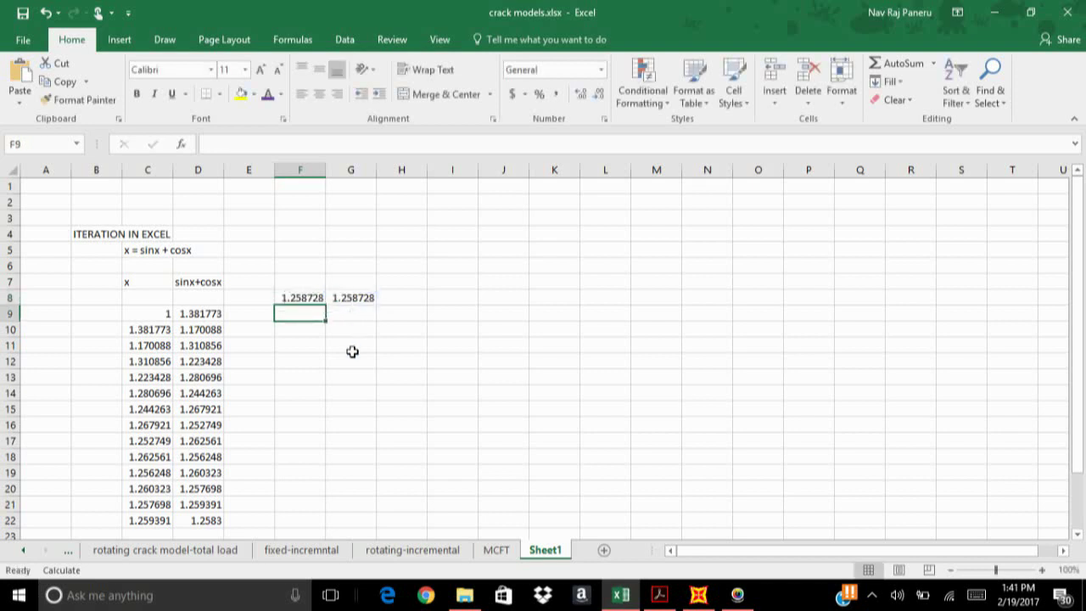